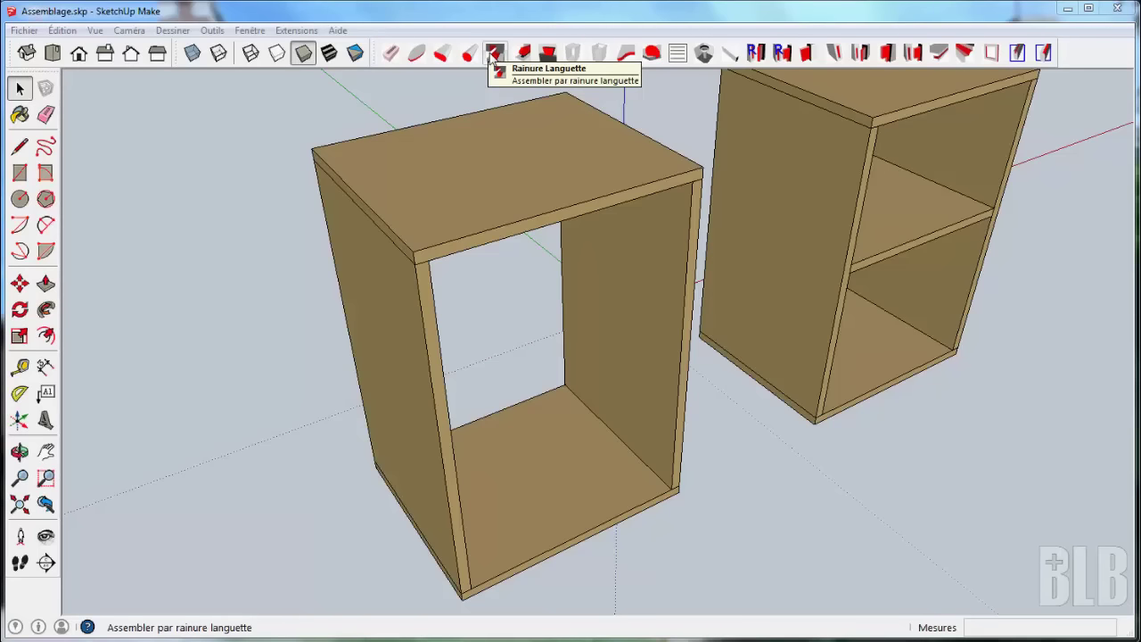
Confirm the Rainure & Languette joint at 8.0 mm face distance, depth and thickness
{"action": "left_click", "coordinate": [492, 57]}
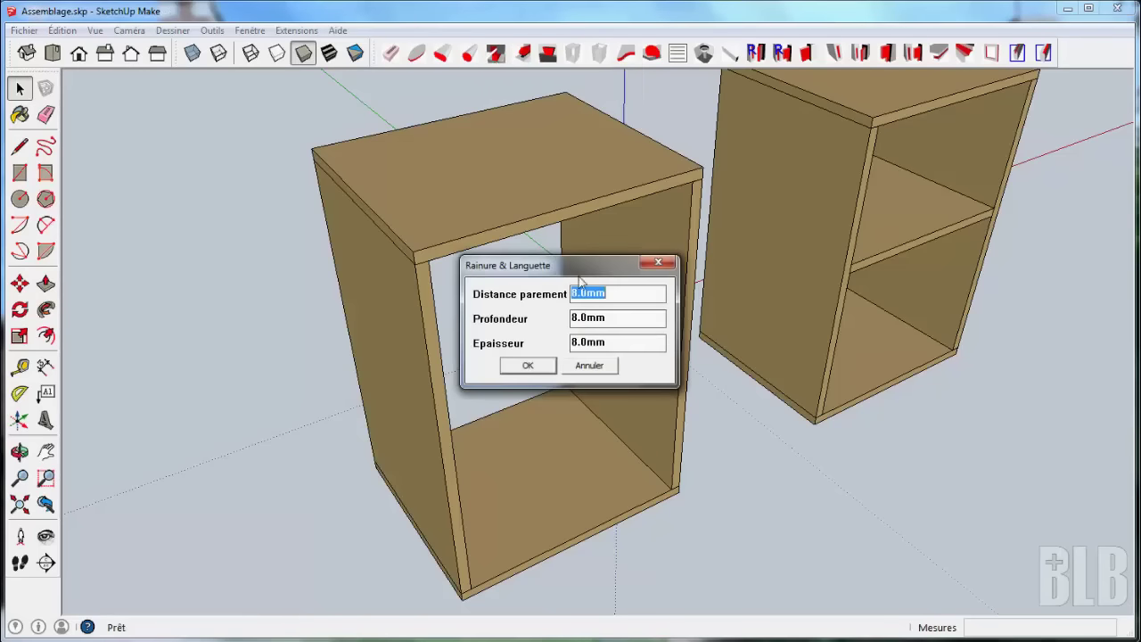
{"action": "left_click_drag", "start_coordinate": [585, 271], "coordinate": [571, 212]}
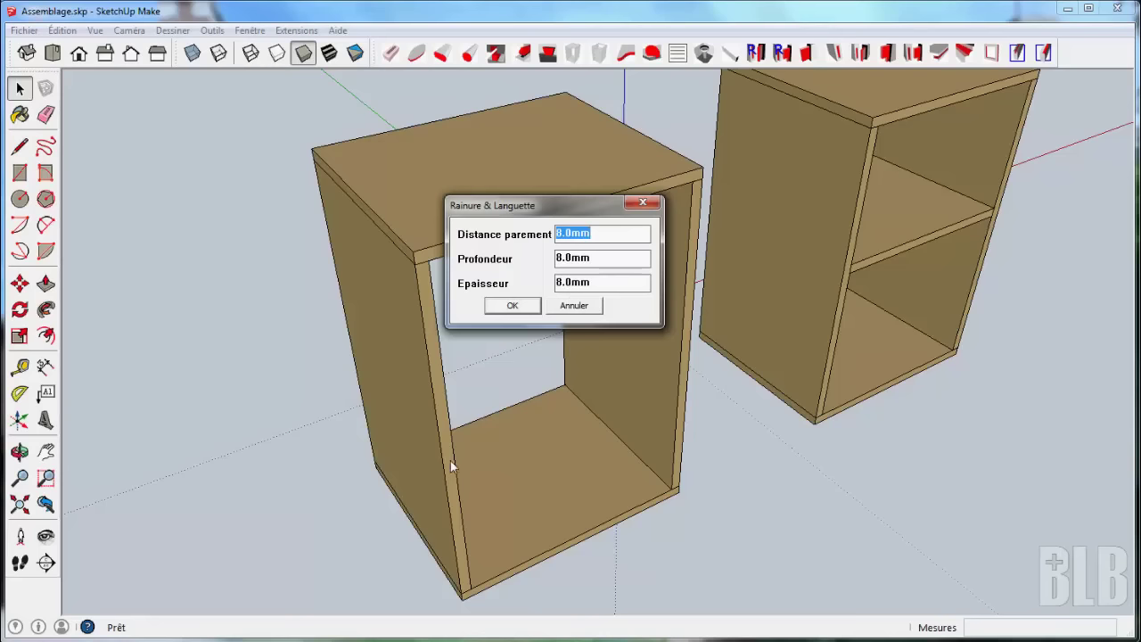
{"action": "left_click", "coordinate": [535, 308]}
{"action": "mouse_move", "coordinate": [300, 402]}
{"action": "middle_mouse_down"}
{"action": "mouse_move", "coordinate": [383, 362]}
{"action": "mouse_move", "coordinate": [388, 375]}
{"action": "middle_mouse_up"}
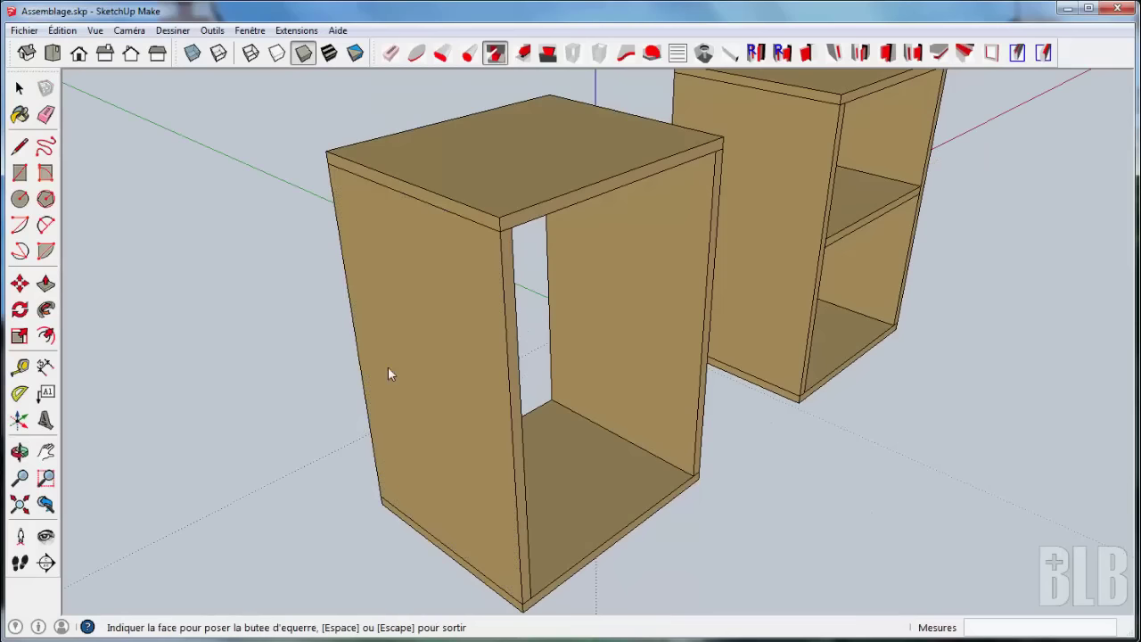
Cut tongue-and-groove joints where the left cabinet's top meets its side panels
{"action": "left_click", "coordinate": [431, 317]}
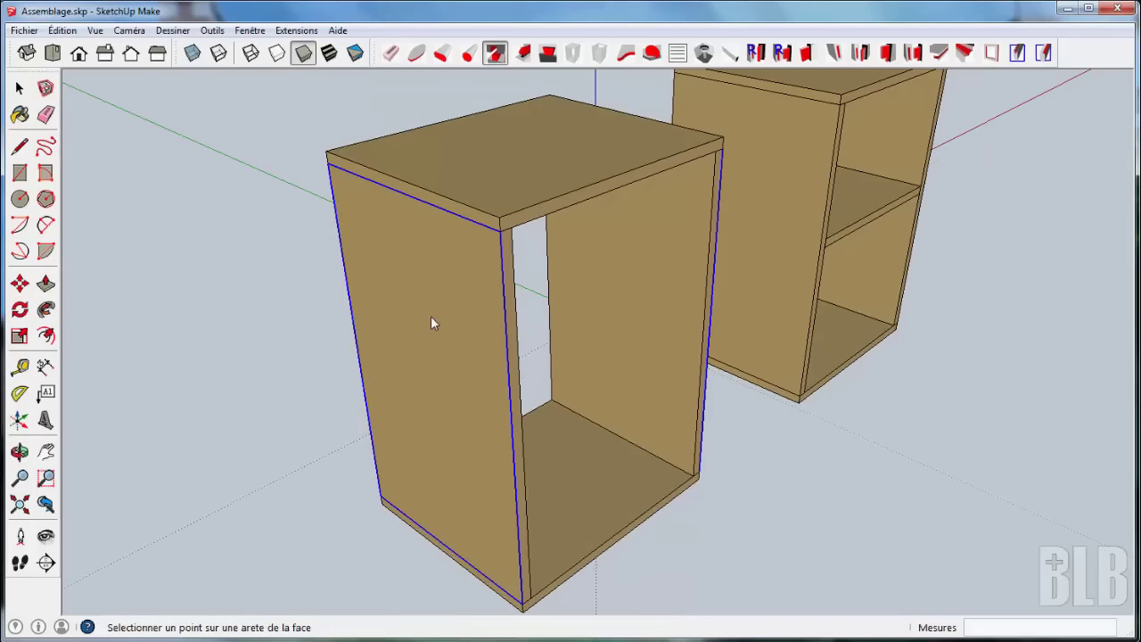
{"action": "left_click", "coordinate": [449, 214]}
{"action": "middle_click_drag", "start_coordinate": [449, 220], "coordinate": [478, 458]}
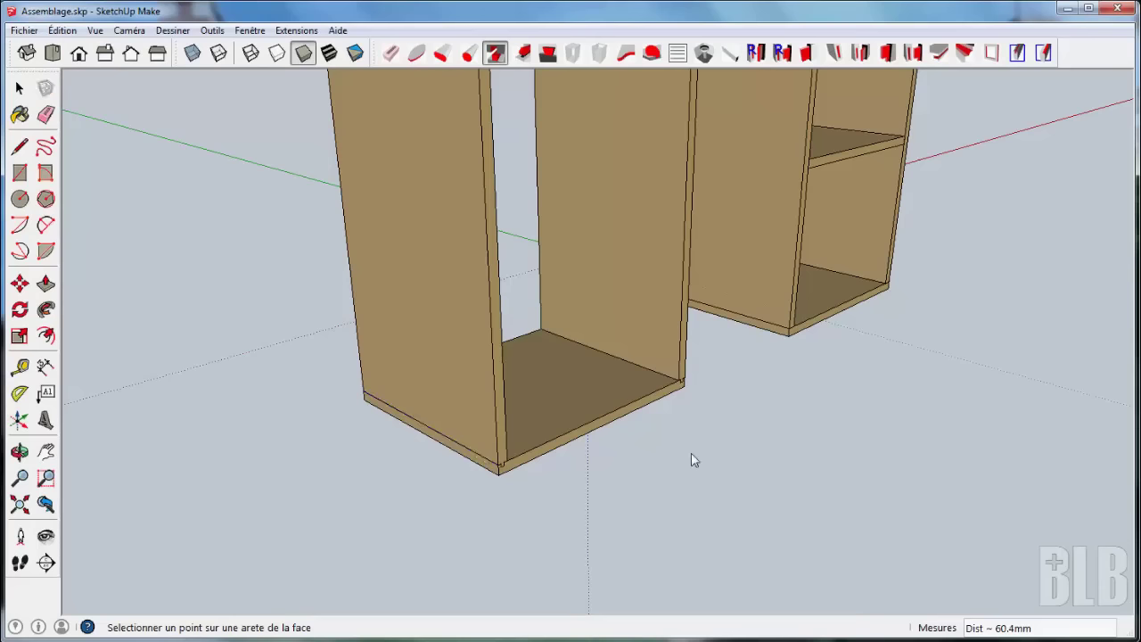
{"action": "mouse_move", "coordinate": [695, 460]}
{"action": "middle_mouse_down"}
{"action": "mouse_move", "coordinate": [433, 458]}
{"action": "mouse_move", "coordinate": [400, 469]}
{"action": "mouse_move", "coordinate": [369, 576]}
{"action": "mouse_move", "coordinate": [489, 431]}
{"action": "middle_mouse_up"}
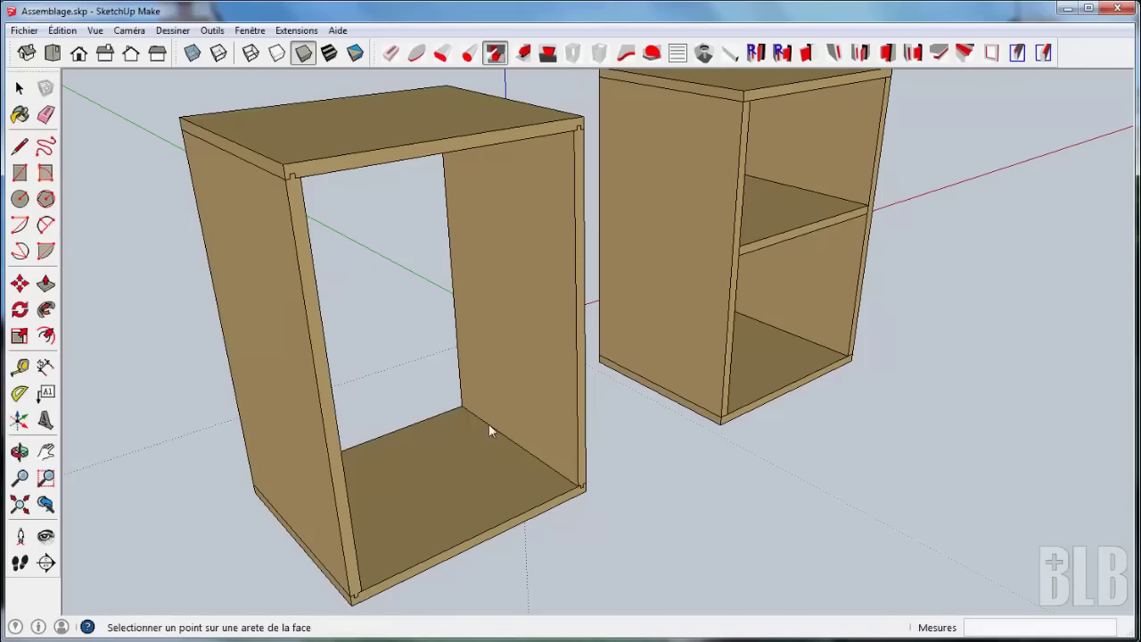
{"action": "left_click", "coordinate": [304, 179]}
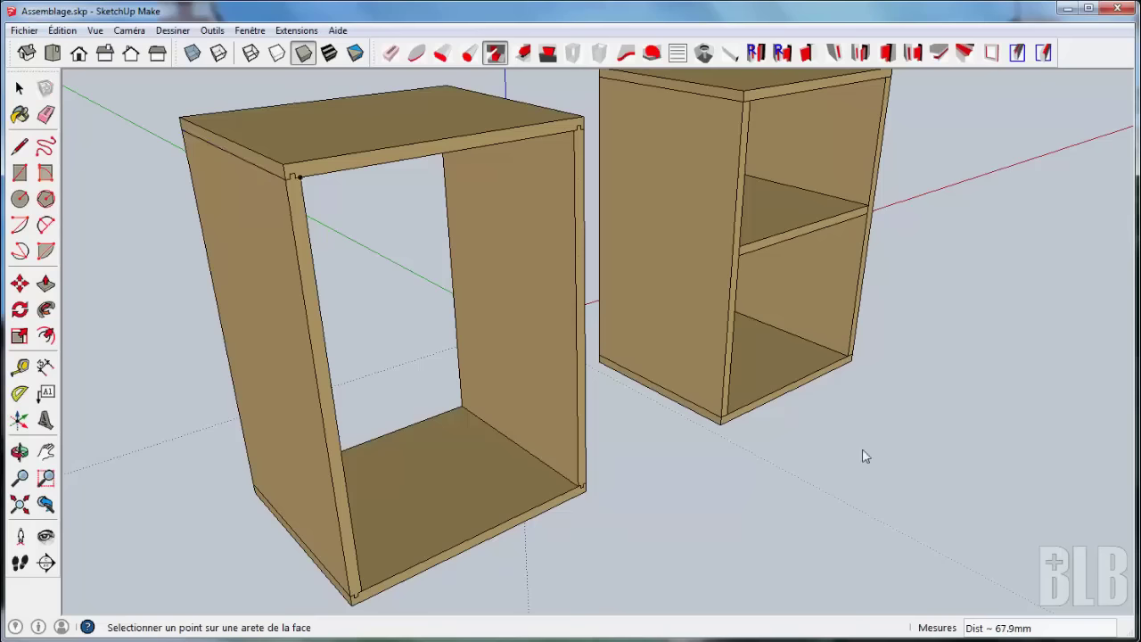
Tongue the right cabinet's middle shelf into its side panel and leave the joinery tool
{"action": "middle_click_drag", "start_coordinate": [925, 469], "coordinate": [586, 529]}
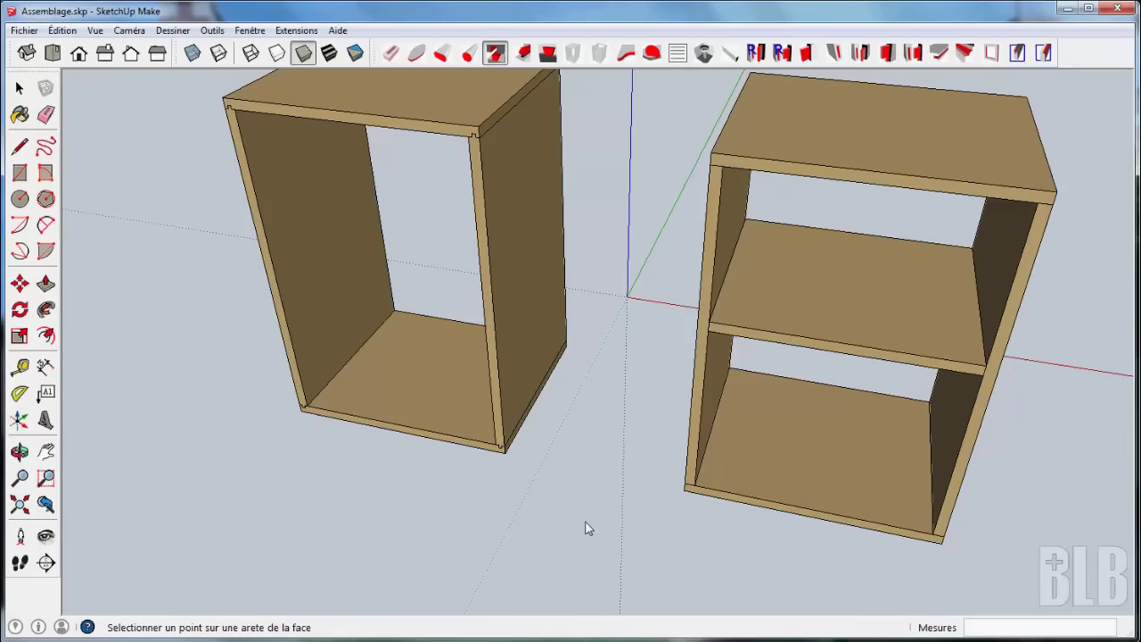
{"action": "left_click", "coordinate": [820, 288]}
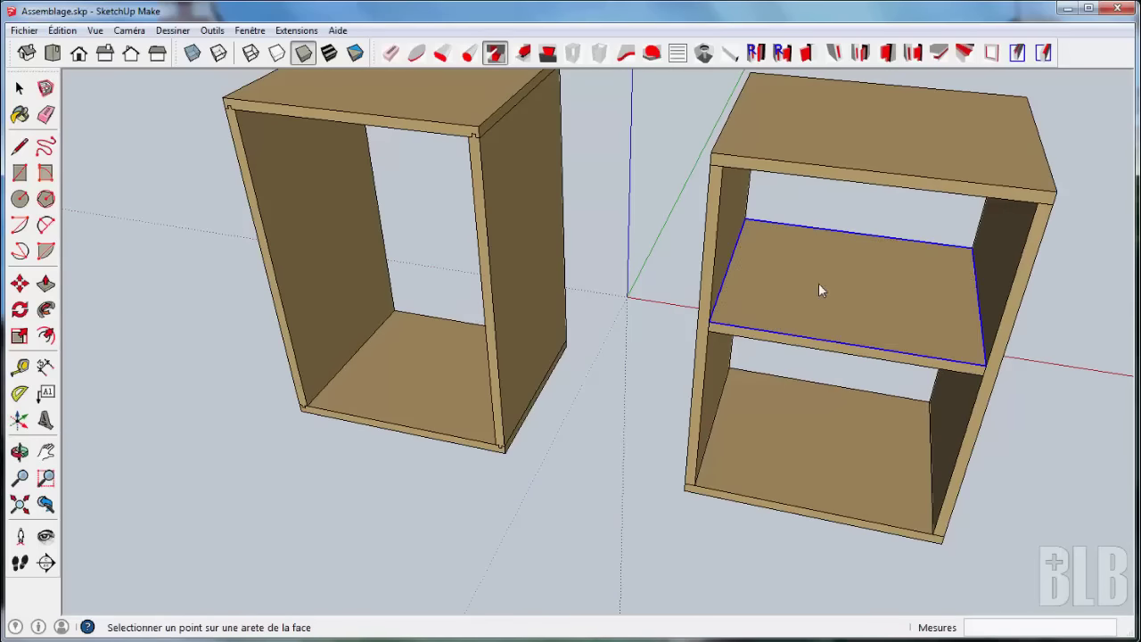
{"action": "left_click", "coordinate": [729, 272]}
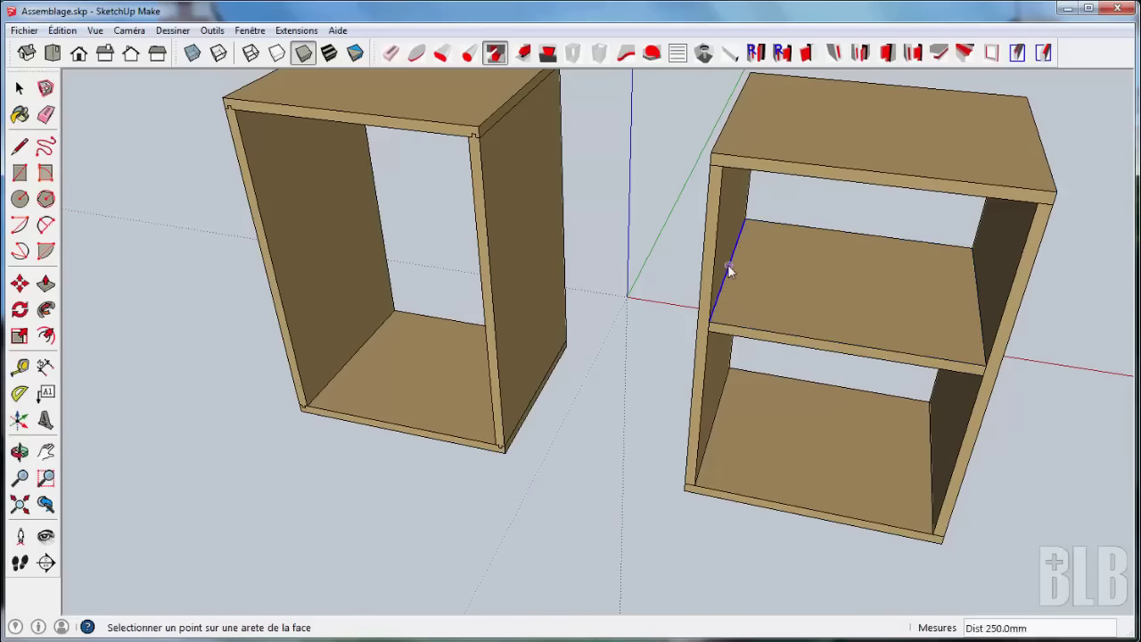
{"action": "left_click", "coordinate": [980, 302]}
{"action": "key", "text": "space"}
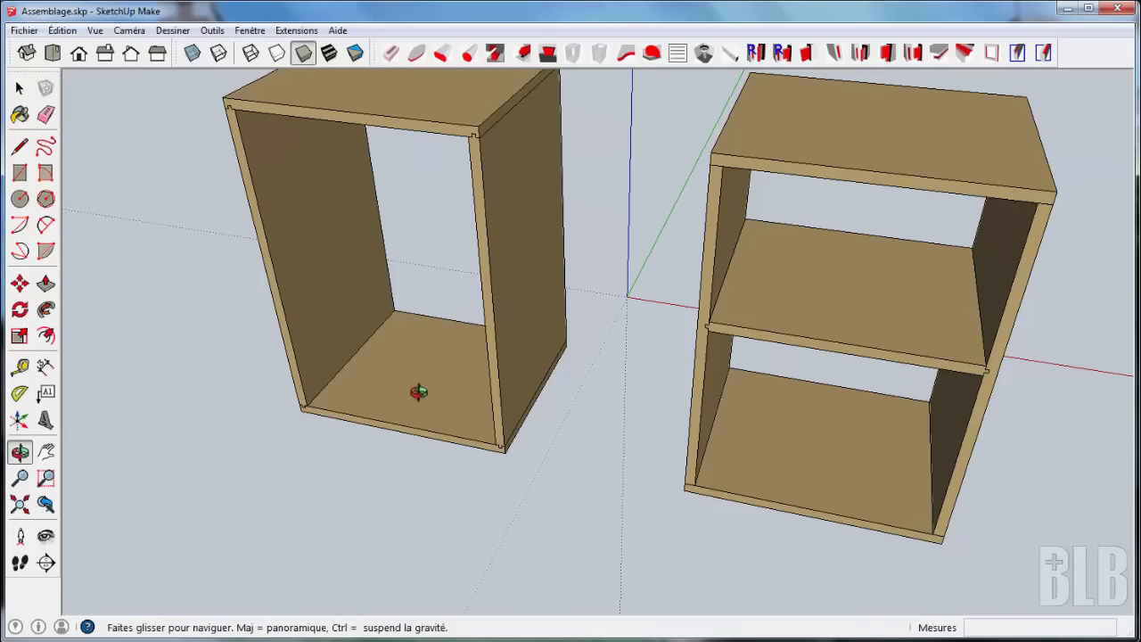
Move the left cabinet's bottom panel down, away from its side panels
{"action": "middle_click_drag", "start_coordinate": [415, 389], "coordinate": [412, 355]}
{"action": "left_click", "coordinate": [379, 453]}
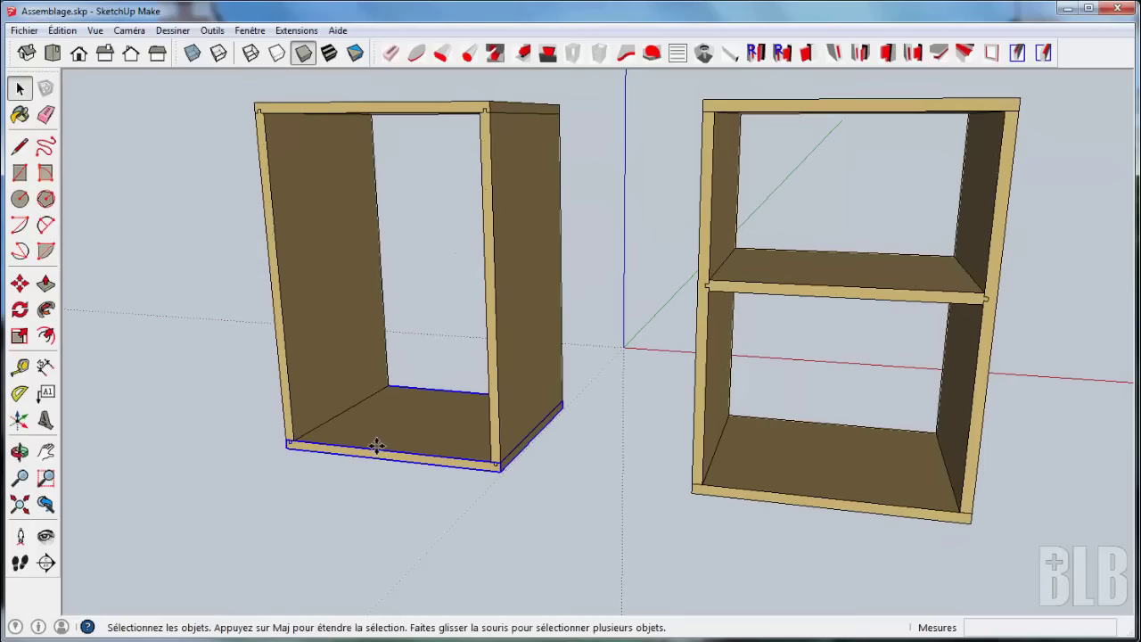
{"action": "key", "text": "m"}
{"action": "left_click", "coordinate": [379, 453]}
{"action": "left_click", "coordinate": [377, 501]}
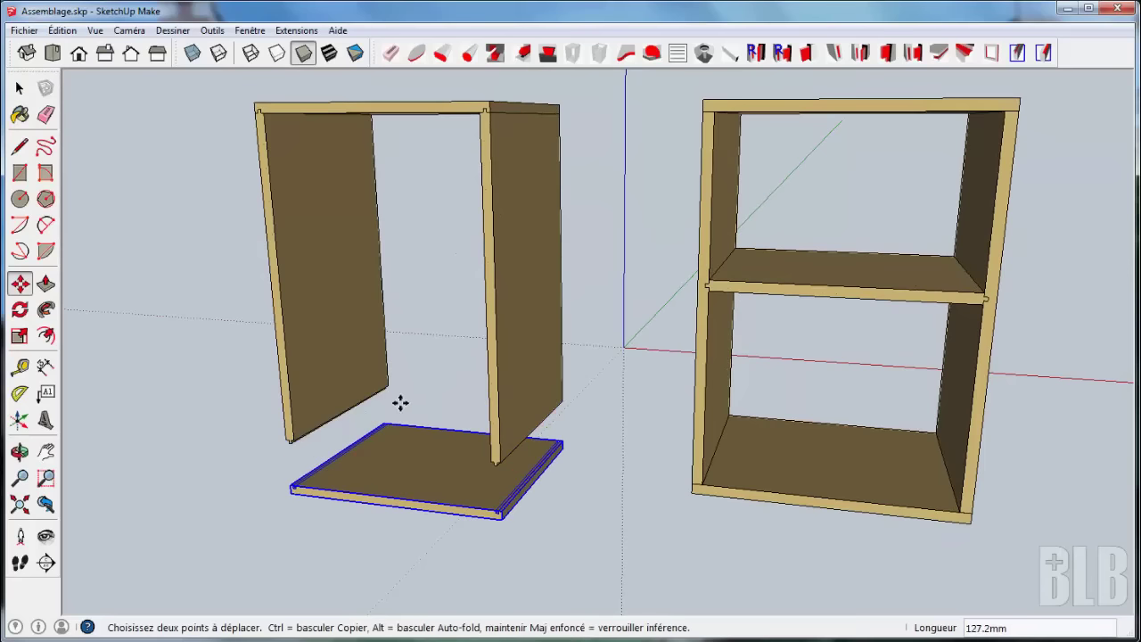
Orbit and zoom in to inspect the exposed grooves and tongues at the panel corners
{"action": "middle_click_drag", "start_coordinate": [400, 403], "coordinate": [457, 377]}
{"action": "scroll", "coordinate": [450, 498], "scroll_direction": "up", "scroll_amount": 3}
{"action": "middle_click_drag", "start_coordinate": [450, 497], "coordinate": [695, 487]}
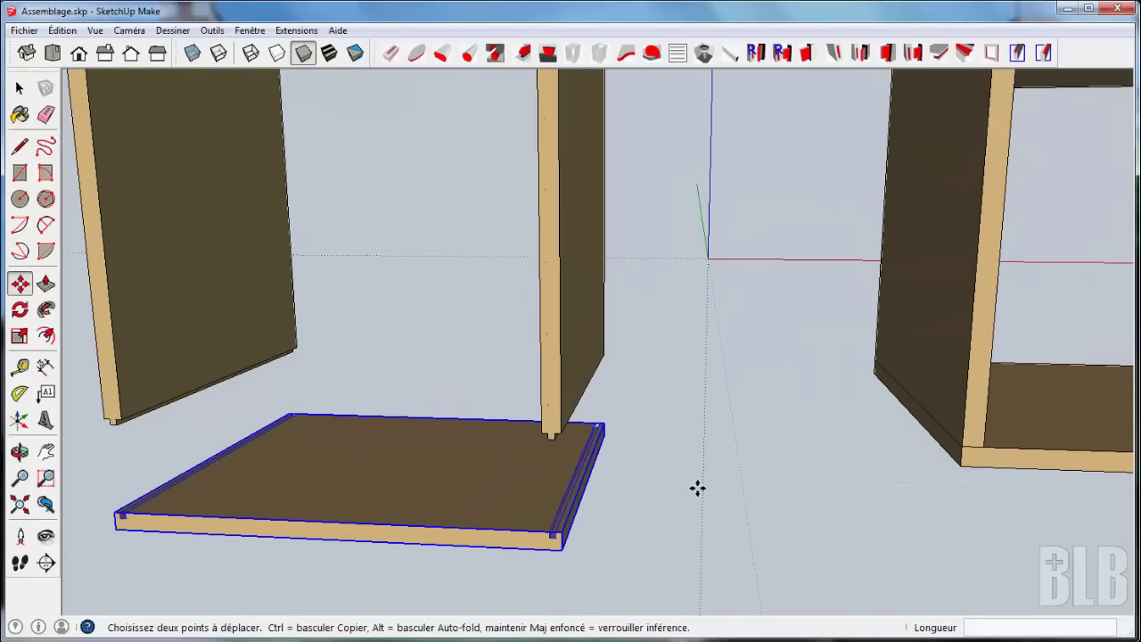
{"action": "mouse_move", "coordinate": [718, 420]}
{"action": "middle_mouse_down"}
{"action": "mouse_move", "coordinate": [701, 487]}
{"action": "mouse_move", "coordinate": [696, 339]}
{"action": "mouse_move", "coordinate": [701, 543]}
{"action": "mouse_move", "coordinate": [725, 555]}
{"action": "mouse_move", "coordinate": [693, 556]}
{"action": "mouse_move", "coordinate": [702, 559]}
{"action": "middle_mouse_up"}
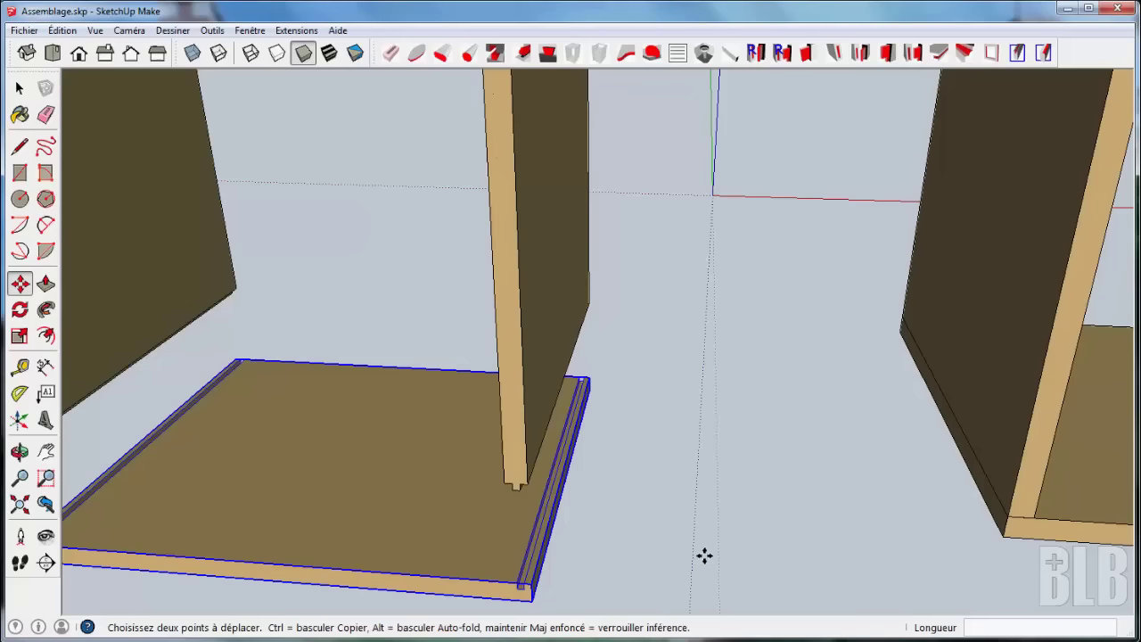
Set the Rainure & Fausse Languette joint with Epaulement1 and Epaulement2 at 0, and confirm
{"action": "left_click", "coordinate": [19, 504]}
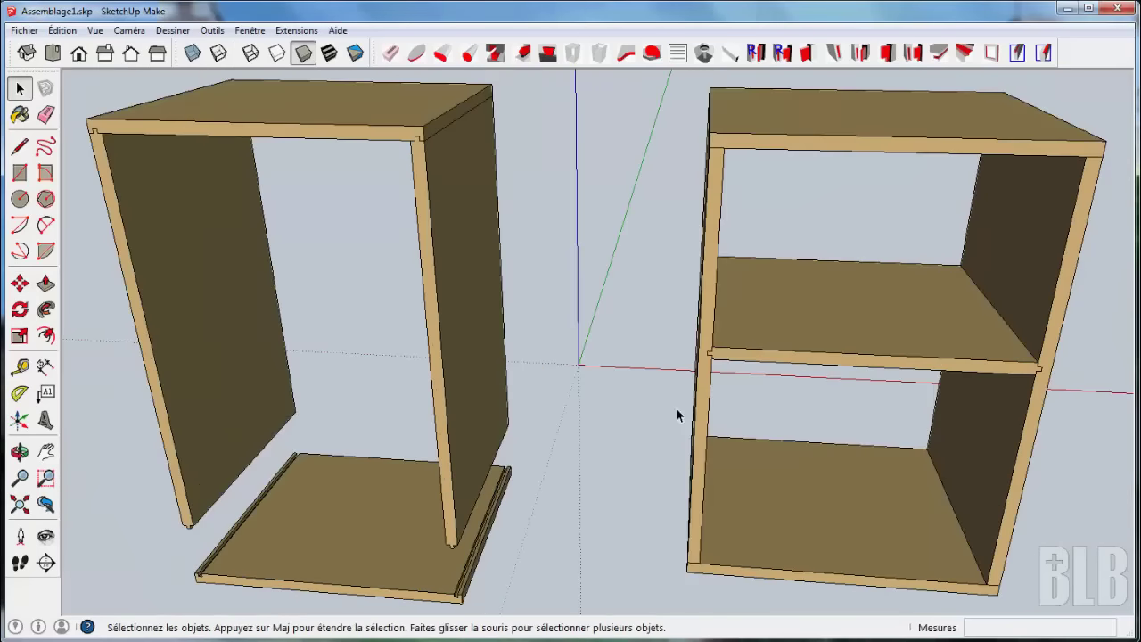
{"action": "mouse_move", "coordinate": [605, 352]}
{"action": "middle_mouse_down"}
{"action": "mouse_move", "coordinate": [589, 428]}
{"action": "mouse_move", "coordinate": [872, 407]}
{"action": "mouse_move", "coordinate": [818, 428]}
{"action": "mouse_move", "coordinate": [615, 109]}
{"action": "middle_mouse_up"}
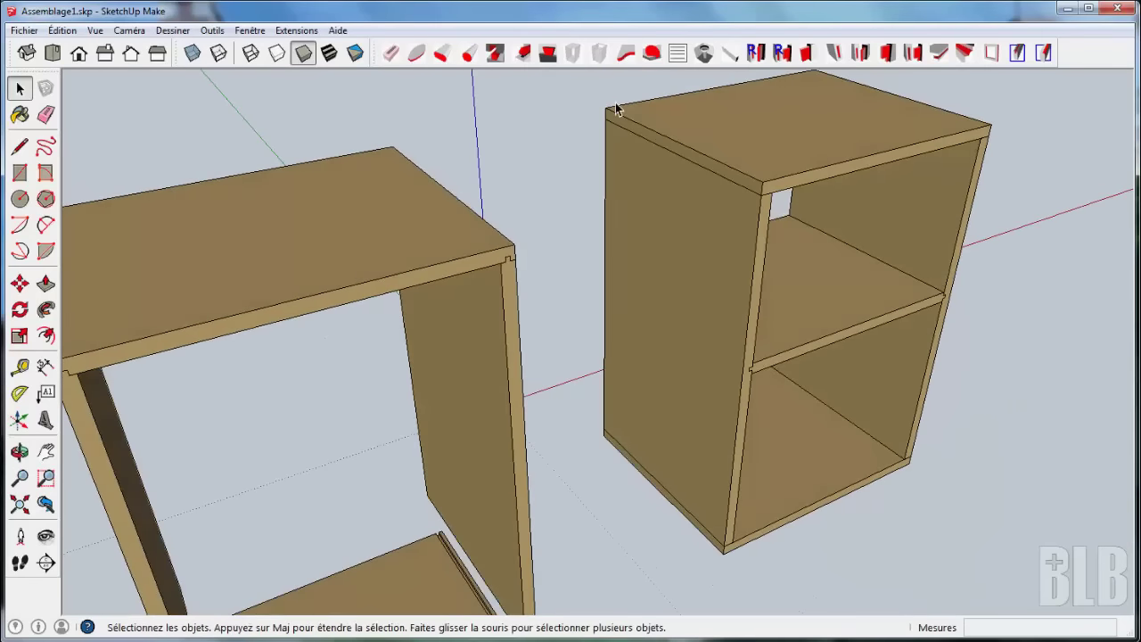
{"action": "left_click", "coordinate": [525, 55]}
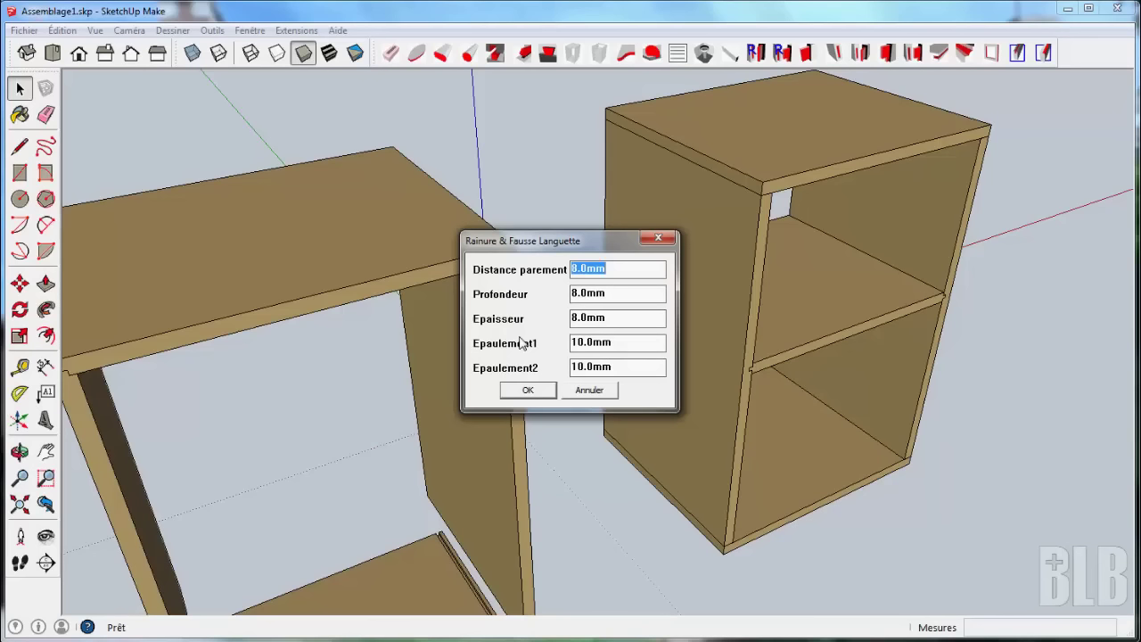
{"action": "left_click", "coordinate": [574, 342]}
{"action": "type", "text": "0"}
{"action": "key", "text": "Tab"}
{"action": "type", "text": "0"}
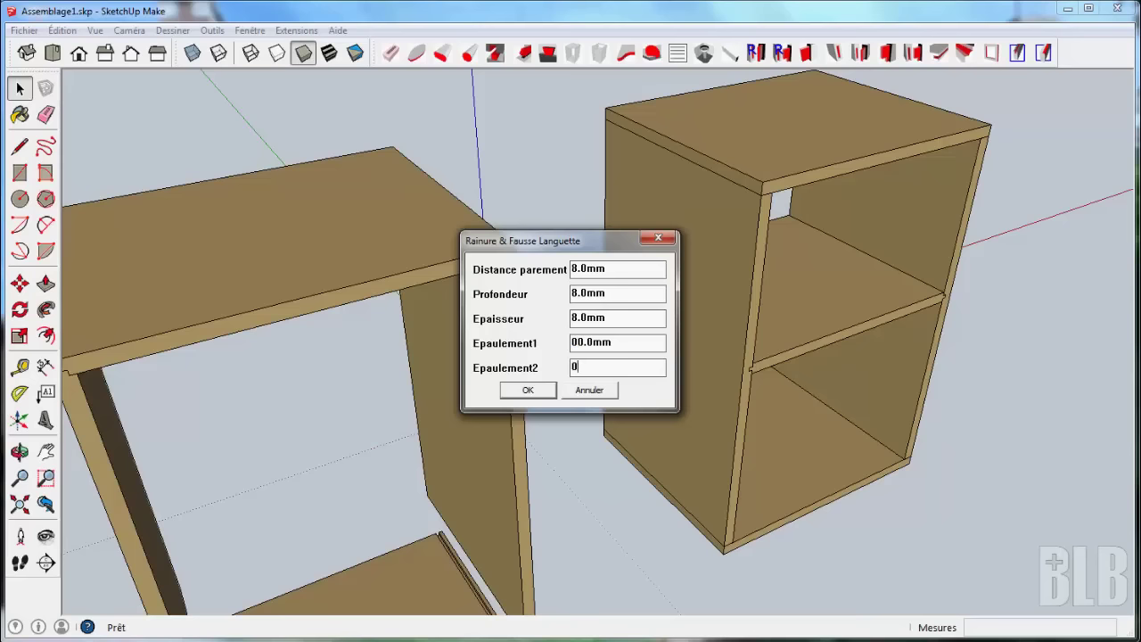
{"action": "left_click", "coordinate": [528, 391]}
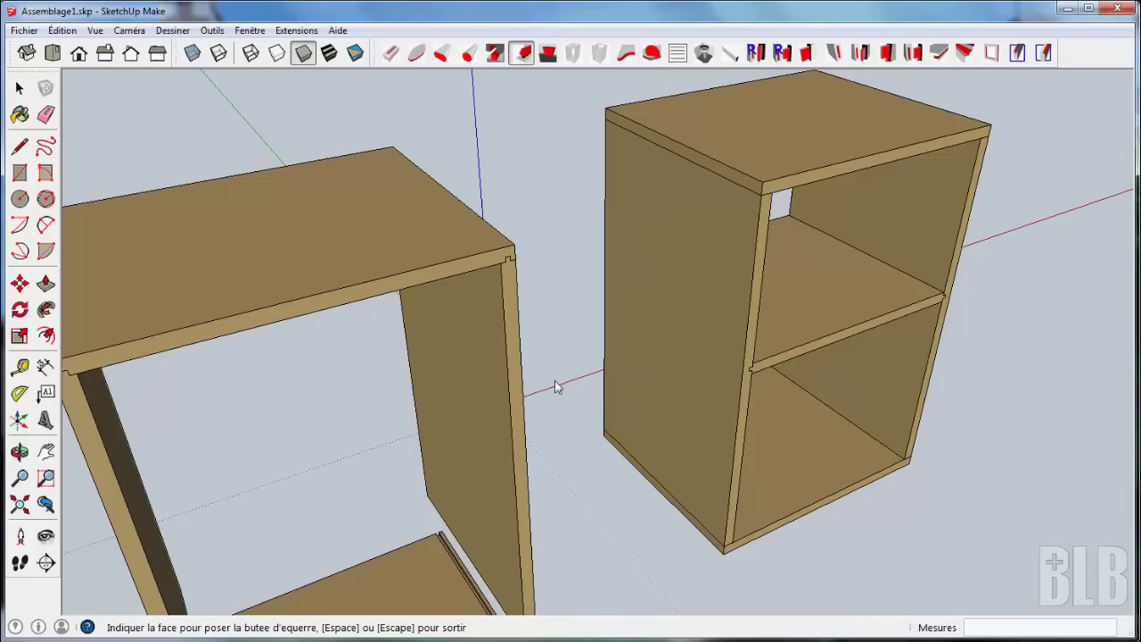
Cut groove-and-false-tongue joints between the right cabinet's top and both of its side panels
{"action": "left_click", "coordinate": [693, 224]}
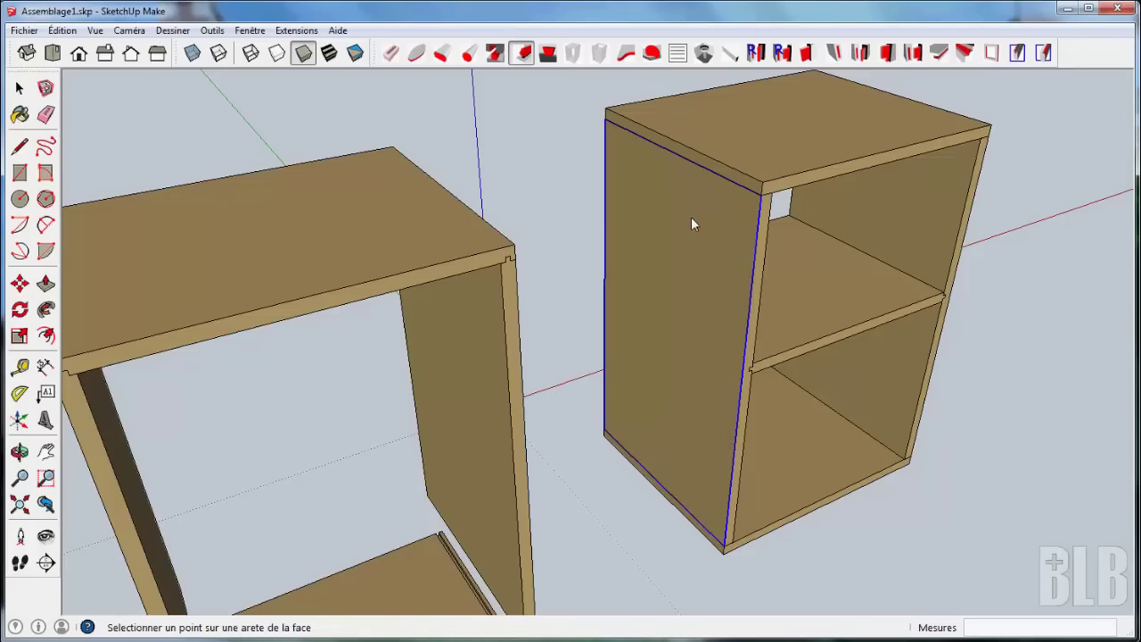
{"action": "left_click", "coordinate": [706, 172]}
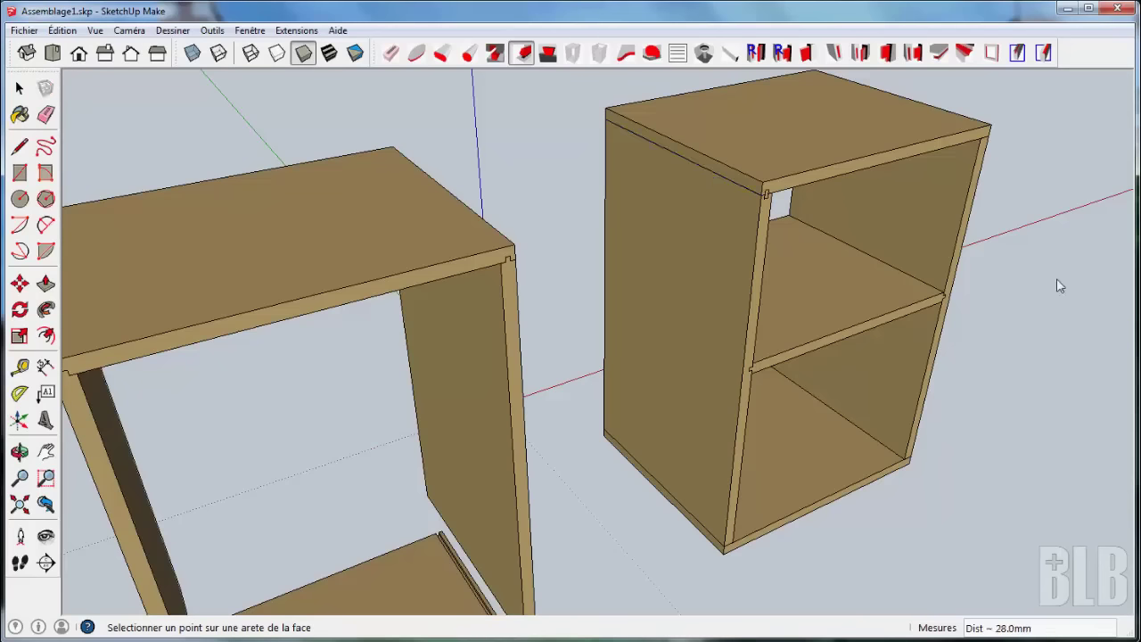
{"action": "mouse_move", "coordinate": [1086, 254]}
{"action": "middle_mouse_down"}
{"action": "mouse_move", "coordinate": [848, 277]}
{"action": "mouse_move", "coordinate": [567, 223]}
{"action": "middle_mouse_up"}
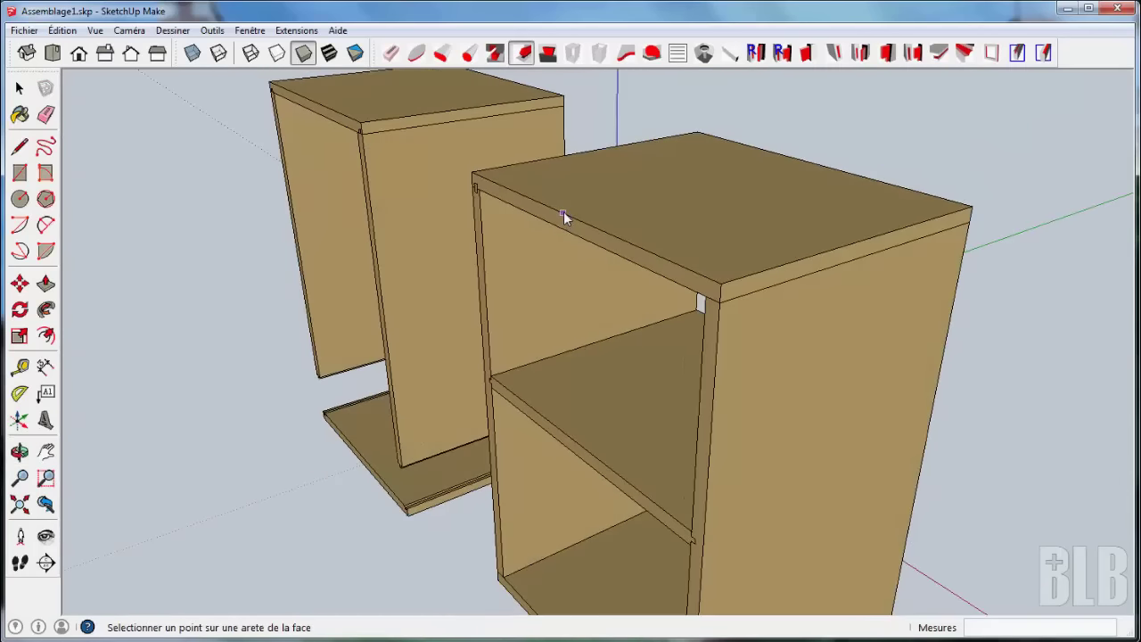
{"action": "left_click", "coordinate": [563, 213]}
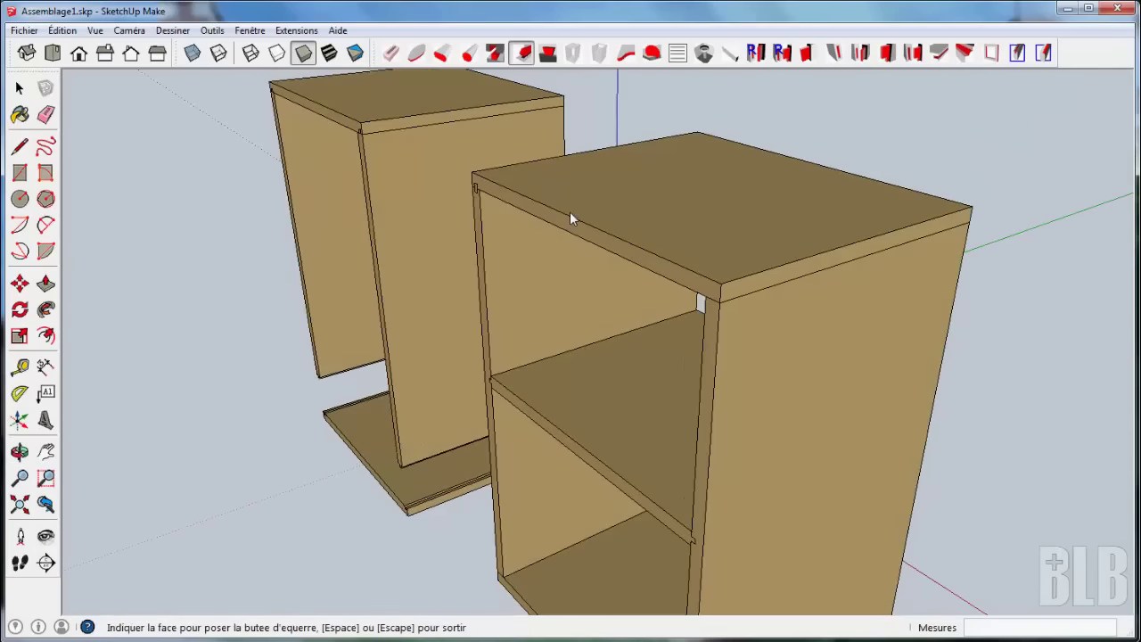
{"action": "left_click", "coordinate": [804, 268]}
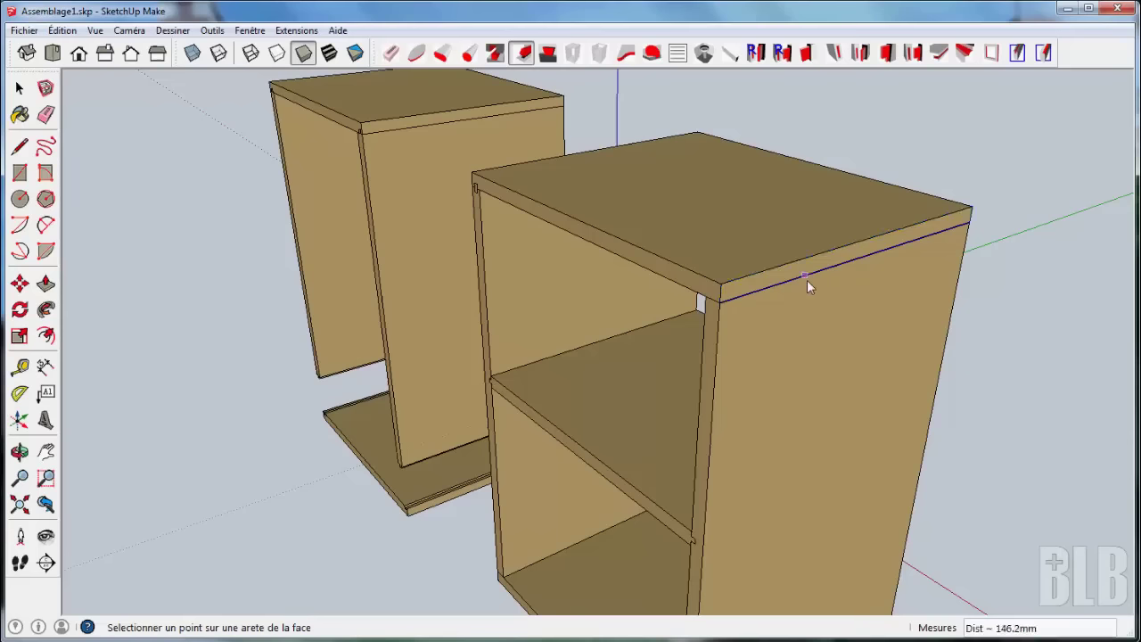
{"action": "left_click", "coordinate": [807, 276]}
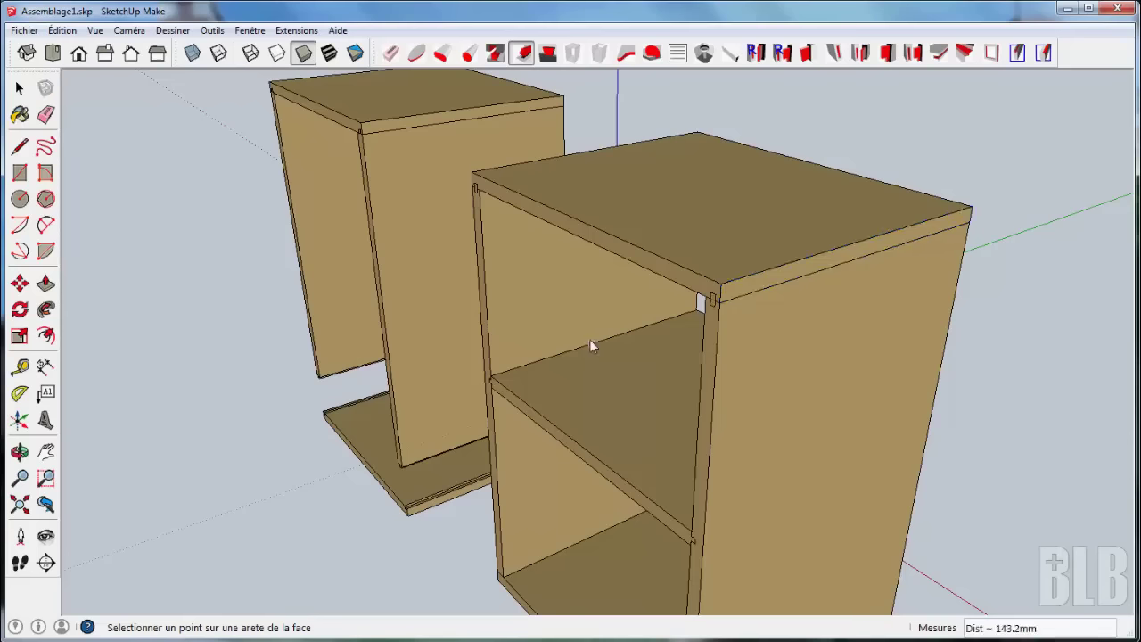
{"action": "middle_click_drag", "start_coordinate": [589, 339], "coordinate": [761, 337]}
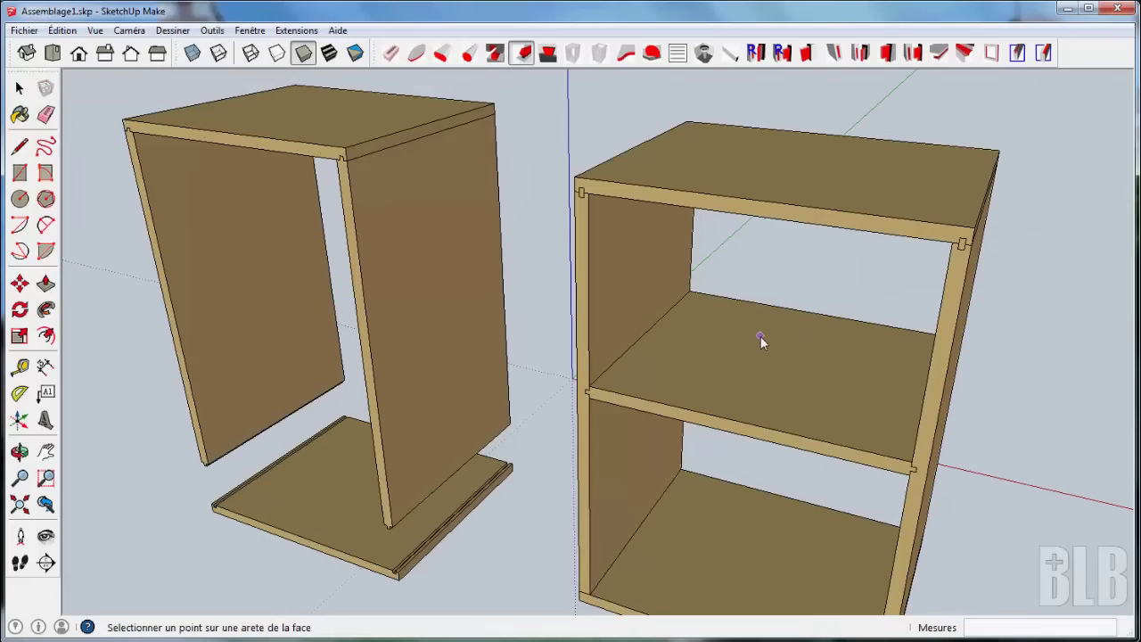
{"action": "key", "text": "space"}
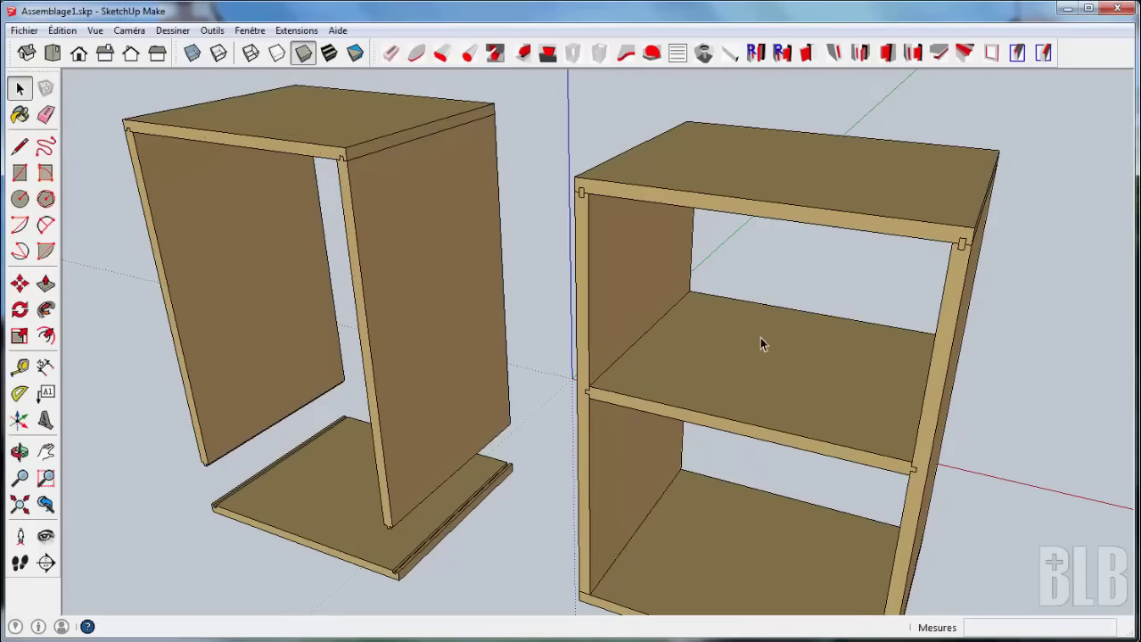
Lift the right cabinet's top panel off and inspect the grooves beneath
{"action": "left_click", "coordinate": [769, 212]}
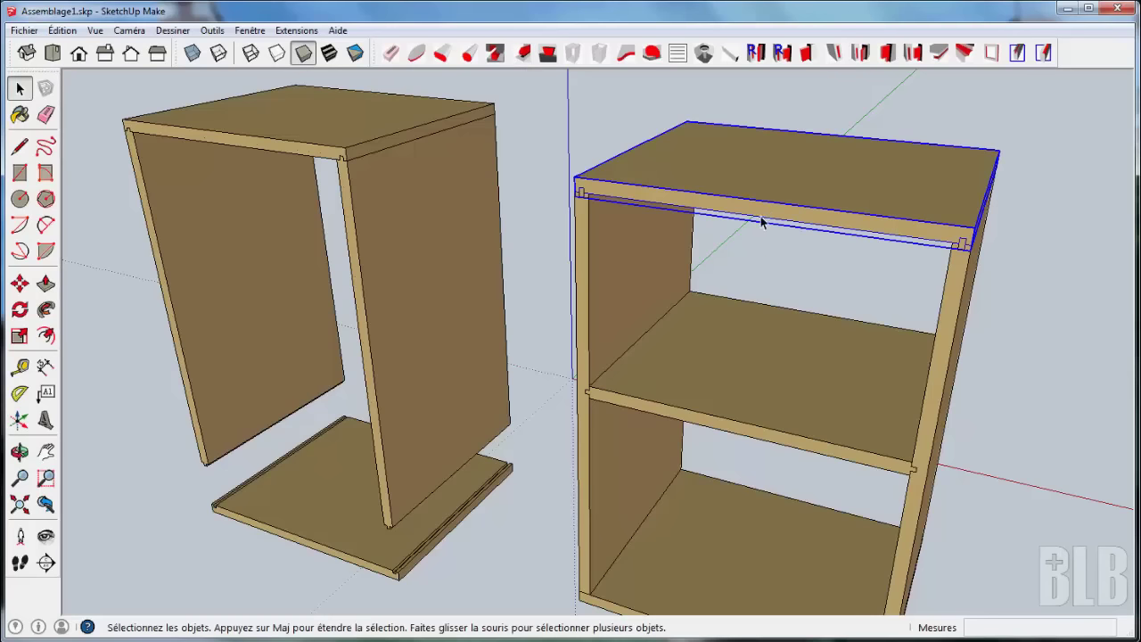
{"action": "key", "text": "m"}
{"action": "mouse_move", "coordinate": [764, 209]}
{"action": "left_mouse_down"}
{"action": "mouse_move", "coordinate": [751, 166]}
{"action": "mouse_move", "coordinate": [726, 145]}
{"action": "left_mouse_up"}
{"action": "mouse_move", "coordinate": [523, 219]}
{"action": "middle_mouse_down"}
{"action": "mouse_move", "coordinate": [548, 260]}
{"action": "mouse_move", "coordinate": [593, 211]}
{"action": "middle_mouse_up"}
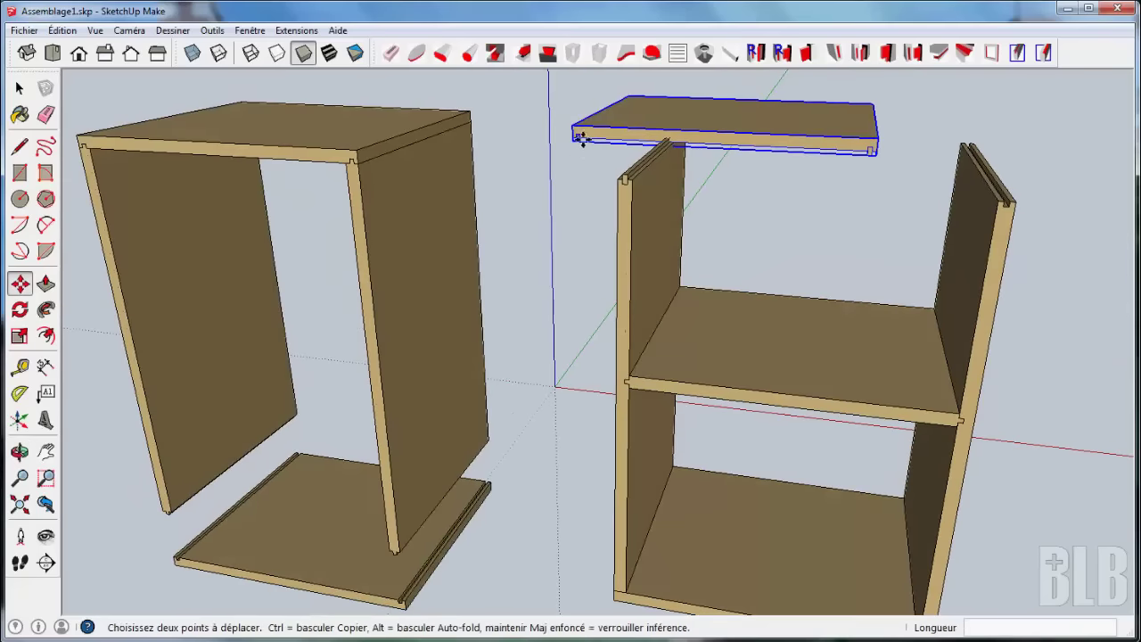
{"action": "scroll", "coordinate": [560, 184], "scroll_direction": "up", "scroll_amount": 3}
{"action": "mouse_move", "coordinate": [563, 140]}
{"action": "middle_mouse_down"}
{"action": "mouse_move", "coordinate": [554, 263]}
{"action": "mouse_move", "coordinate": [566, 226]}
{"action": "mouse_move", "coordinate": [565, 253]}
{"action": "mouse_move", "coordinate": [625, 341]}
{"action": "mouse_move", "coordinate": [580, 272]}
{"action": "mouse_move", "coordinate": [591, 295]}
{"action": "mouse_move", "coordinate": [630, 300]}
{"action": "mouse_move", "coordinate": [650, 372]}
{"action": "middle_mouse_up"}
{"action": "key", "text": "space"}
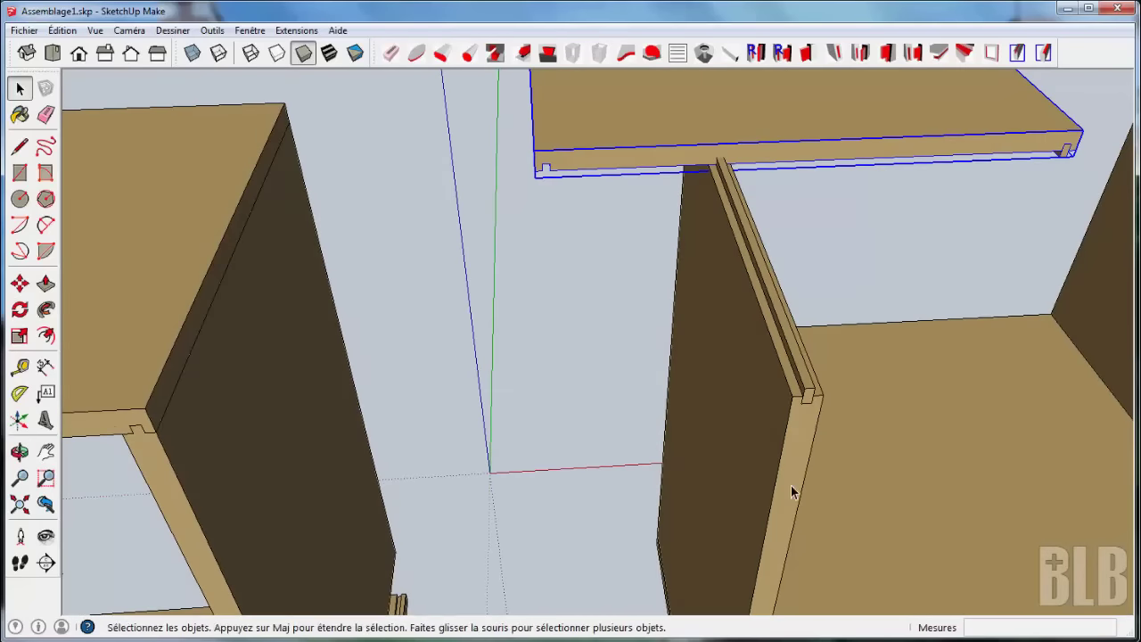
Inside the side panel, raise the loose false tongue about 41.2 mm above its groove
{"action": "double_click", "coordinate": [791, 485]}
{"action": "left_click", "coordinate": [805, 366]}
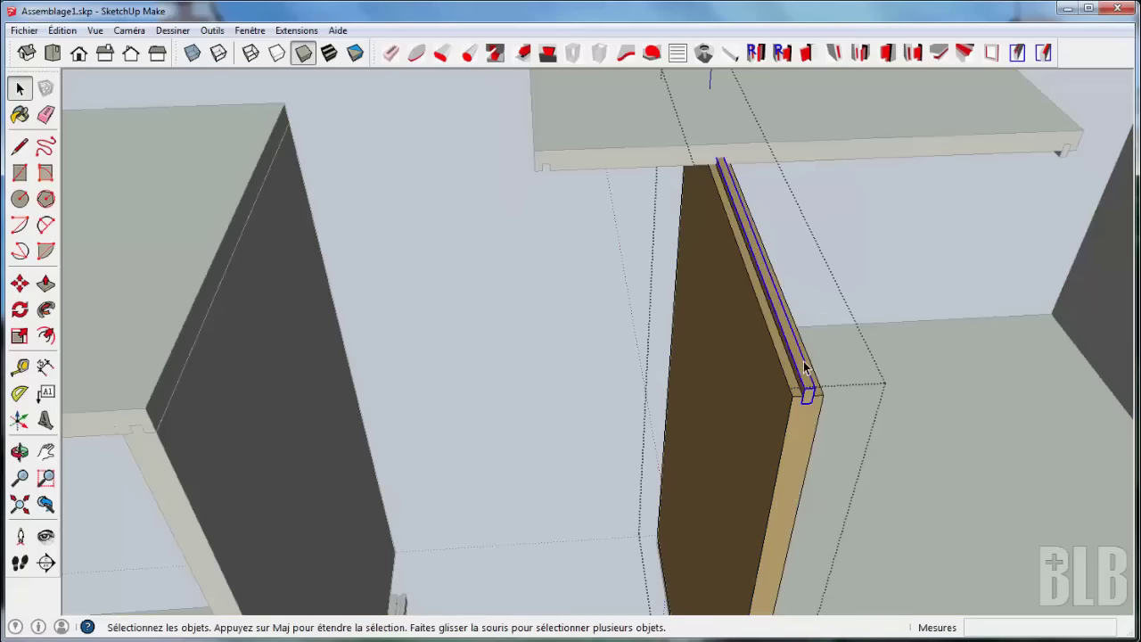
{"action": "key", "text": "m"}
{"action": "left_click", "coordinate": [805, 366]}
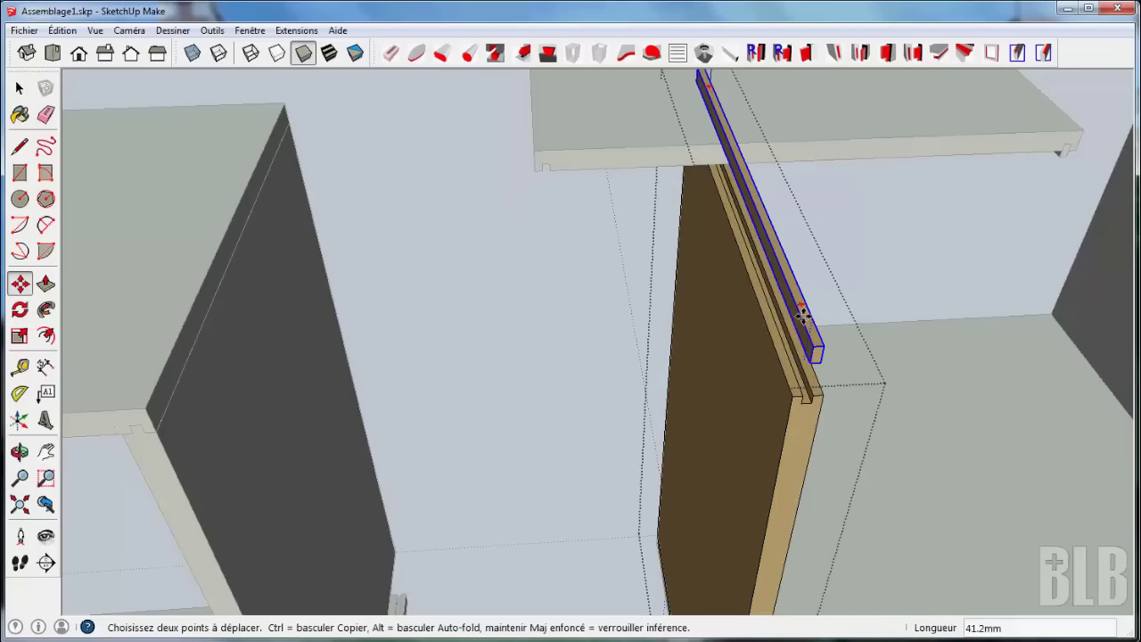
{"action": "left_click", "coordinate": [804, 317]}
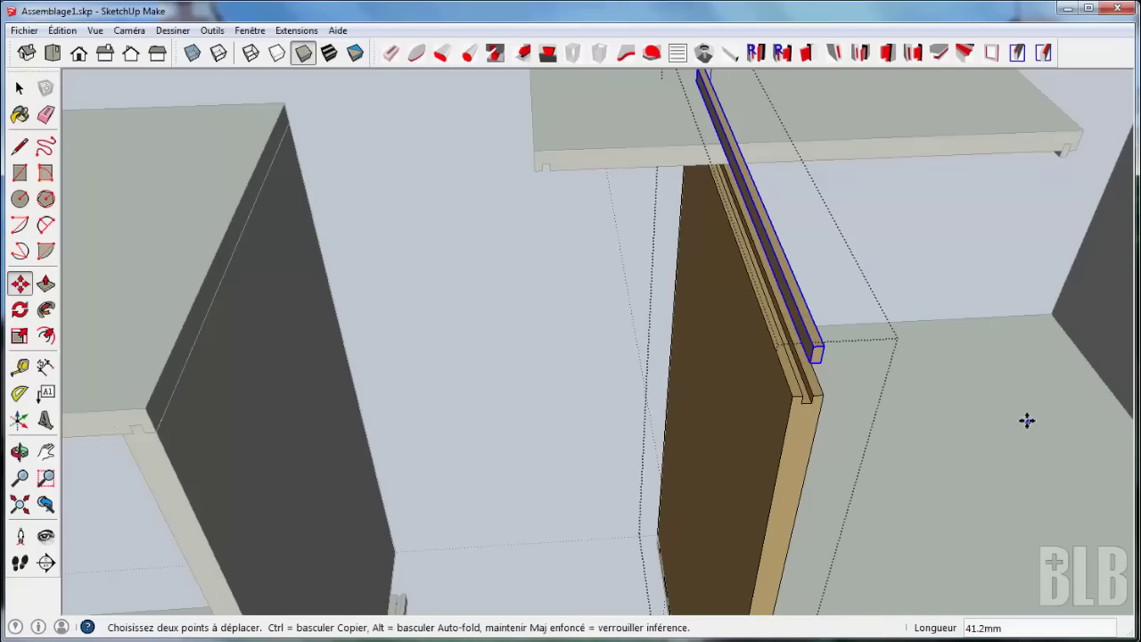
{"action": "key", "text": "o"}
{"action": "left_click_drag", "start_coordinate": [1029, 423], "coordinate": [625, 400]}
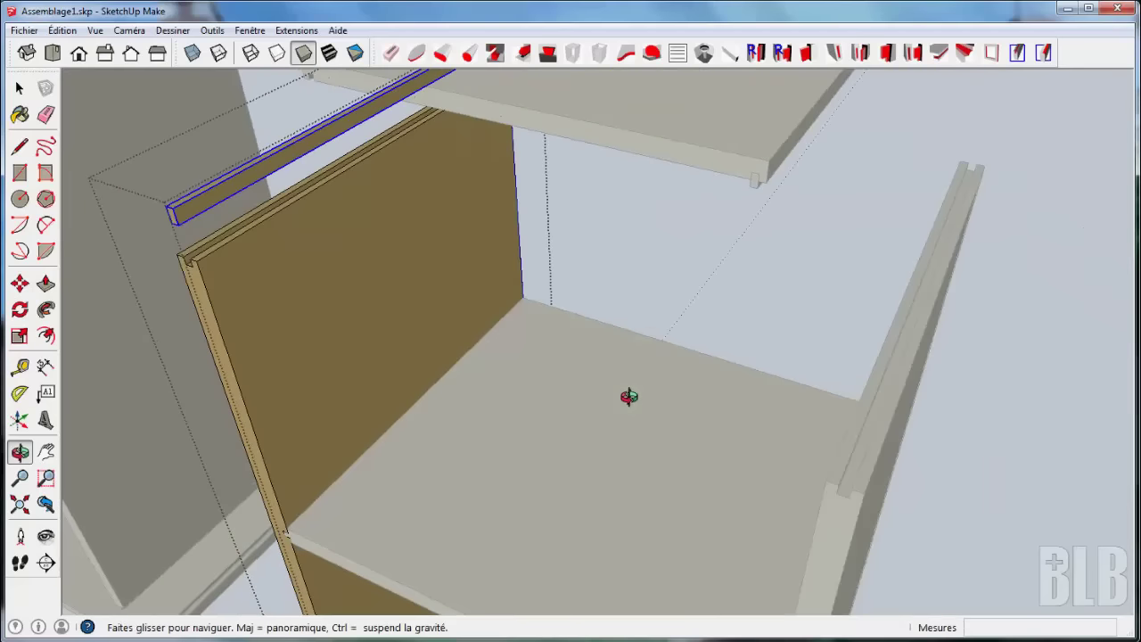
{"action": "key", "text": "m"}
{"action": "key", "text": "space"}
{"action": "left_click", "coordinate": [1073, 168]}
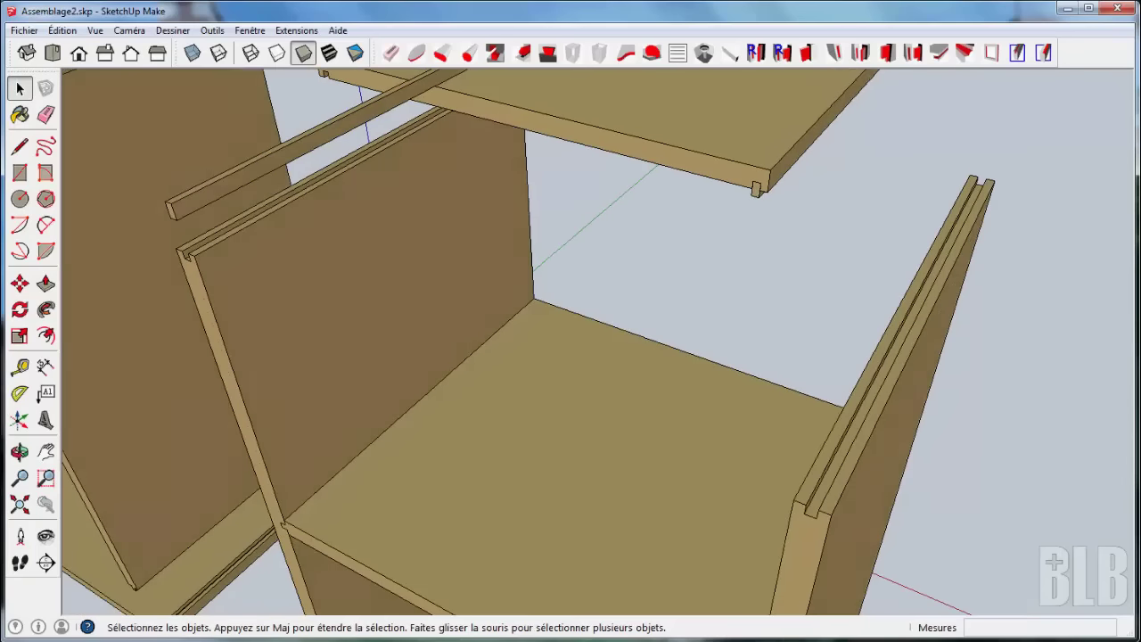
Change the false-tongue joint's second shoulder (Epaulement2) to 60.0 mm, keeping 8.0 mm depth and thickness
{"action": "left_click", "coordinate": [519, 57]}
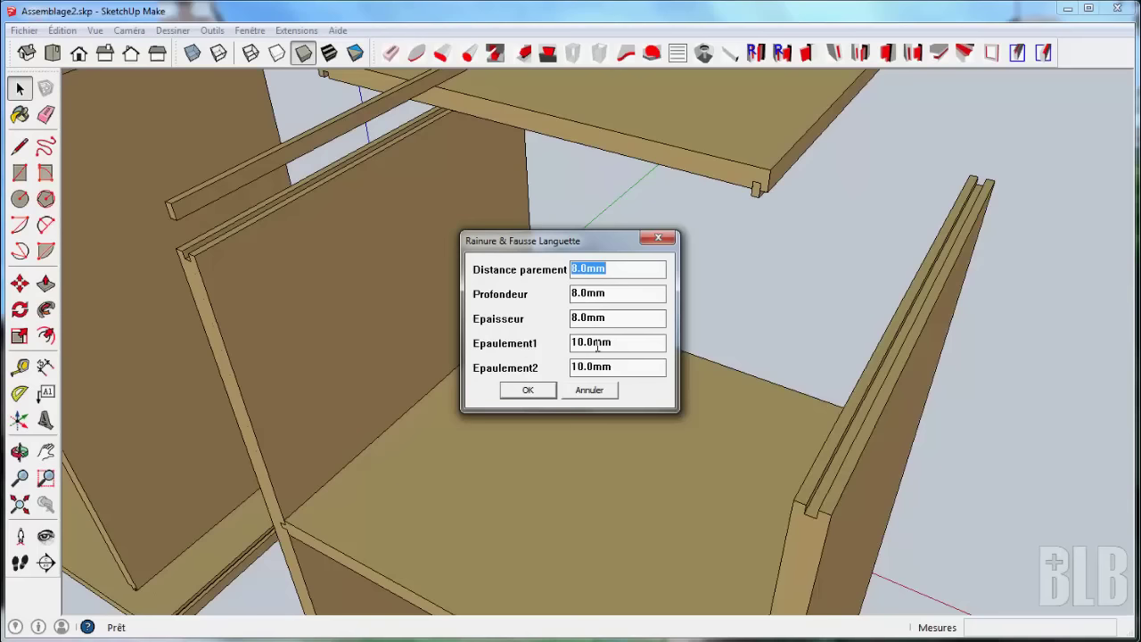
{"action": "left_click", "coordinate": [573, 366]}
{"action": "type", "text": "6"}
Confirm the settings and cut the joint where the bottom panel meets the first side panel
{"action": "left_click", "coordinate": [528, 391]}
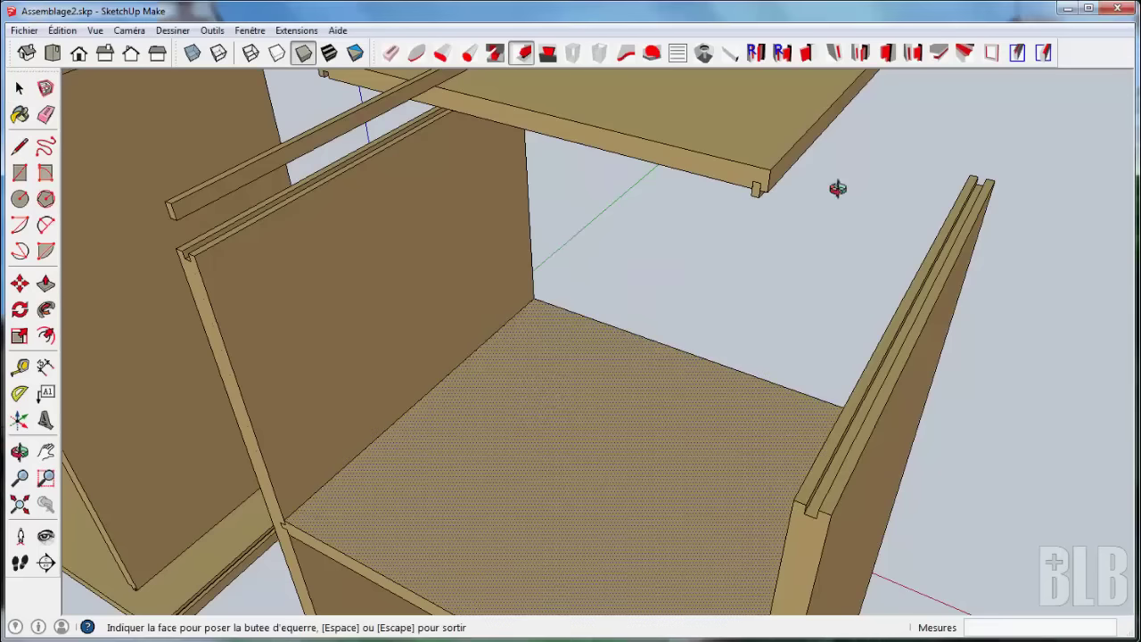
{"action": "middle_click_drag", "start_coordinate": [838, 189], "coordinate": [529, 410]}
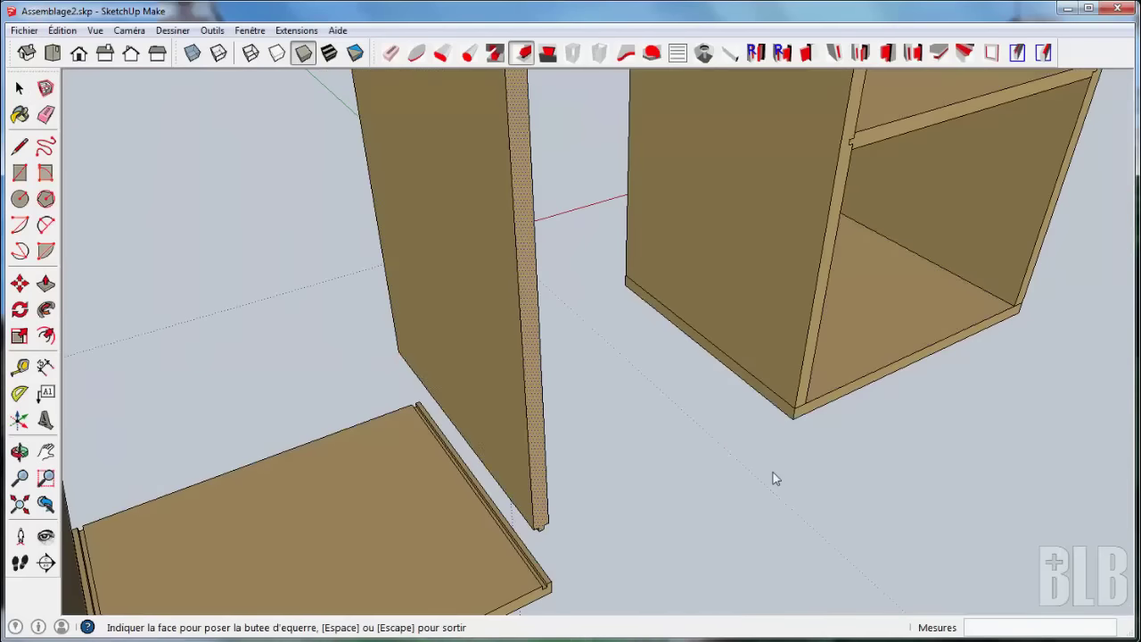
{"action": "scroll", "coordinate": [767, 479], "scroll_direction": "up", "scroll_amount": 2}
{"action": "scroll", "coordinate": [740, 437], "scroll_direction": "up", "scroll_amount": 3}
{"action": "middle_click_drag", "start_coordinate": [588, 256], "coordinate": [681, 460]}
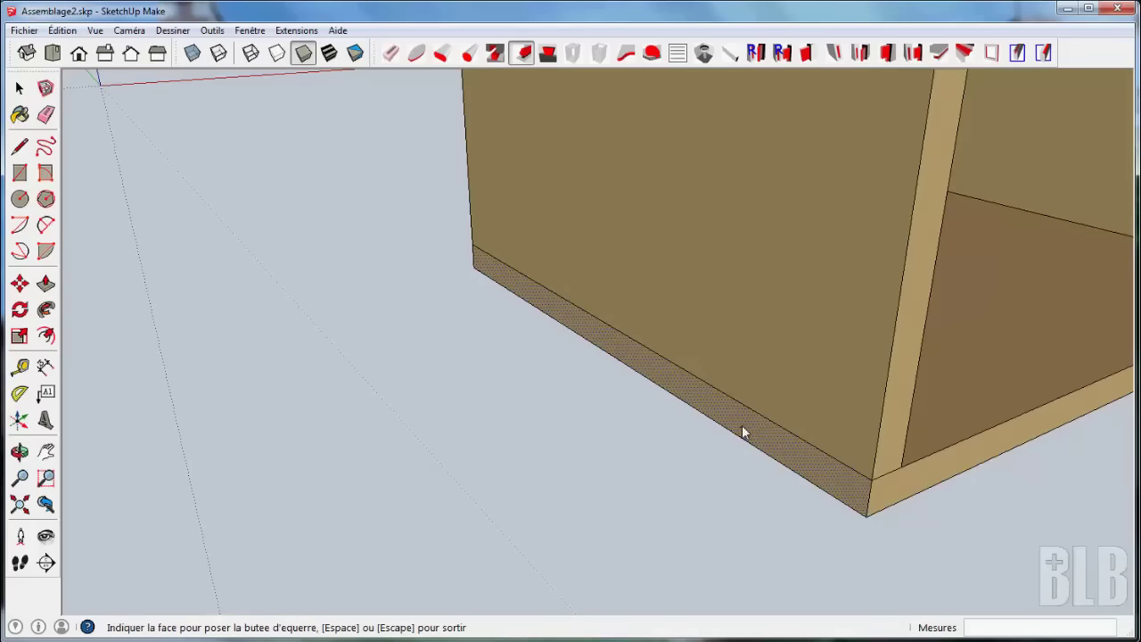
{"action": "left_click", "coordinate": [746, 431]}
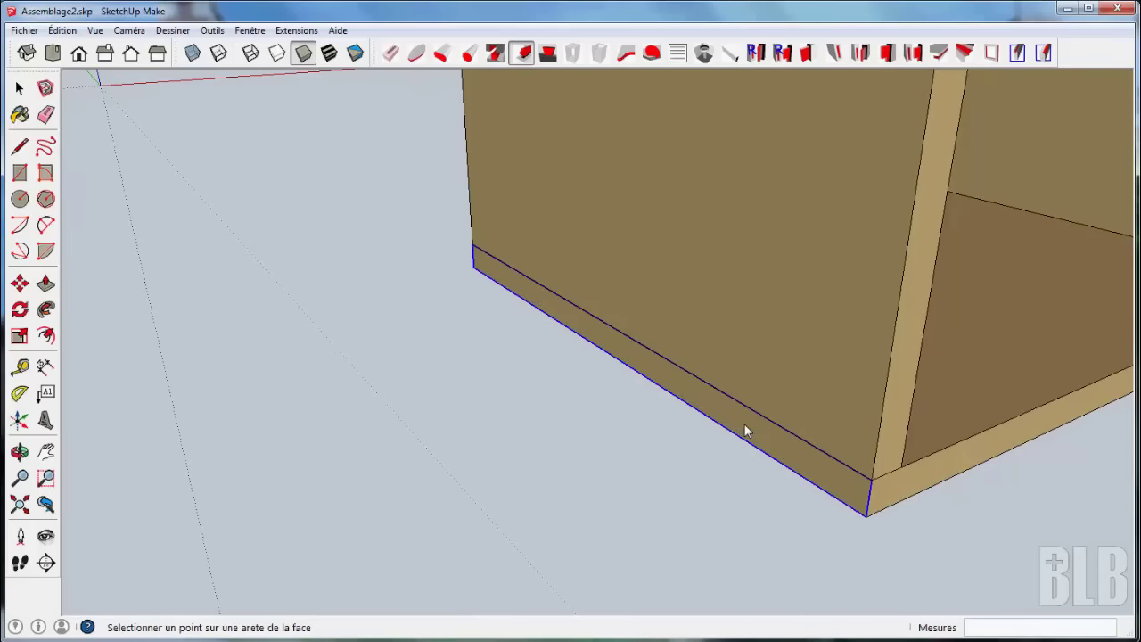
{"action": "left_click", "coordinate": [837, 460]}
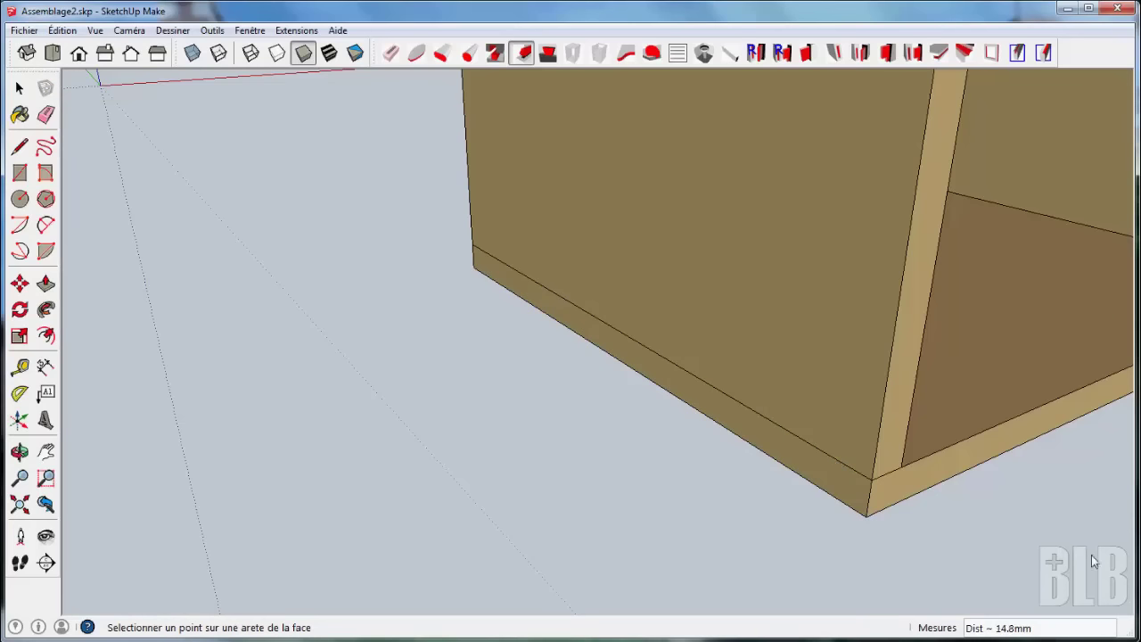
Cut the matching groove-and-false-tongue joint along the other side panel's bottom edge
{"action": "middle_click_drag", "start_coordinate": [1092, 558], "coordinate": [684, 545]}
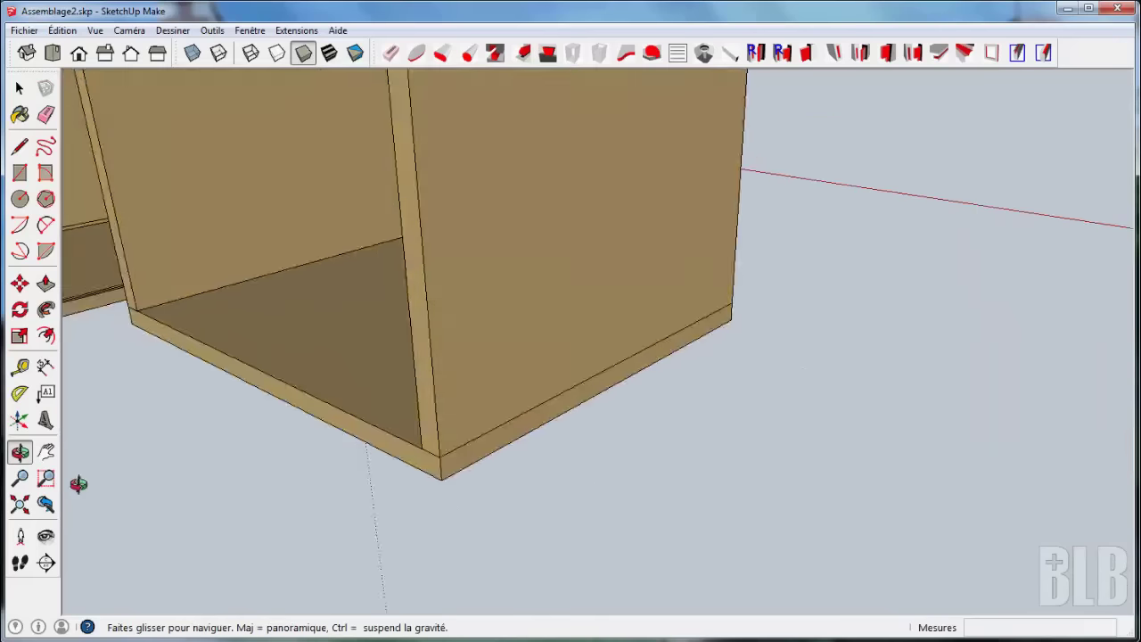
{"action": "middle_click_drag", "start_coordinate": [819, 581], "coordinate": [77, 484]}
{"action": "scroll", "coordinate": [451, 501], "scroll_direction": "up", "scroll_amount": 5}
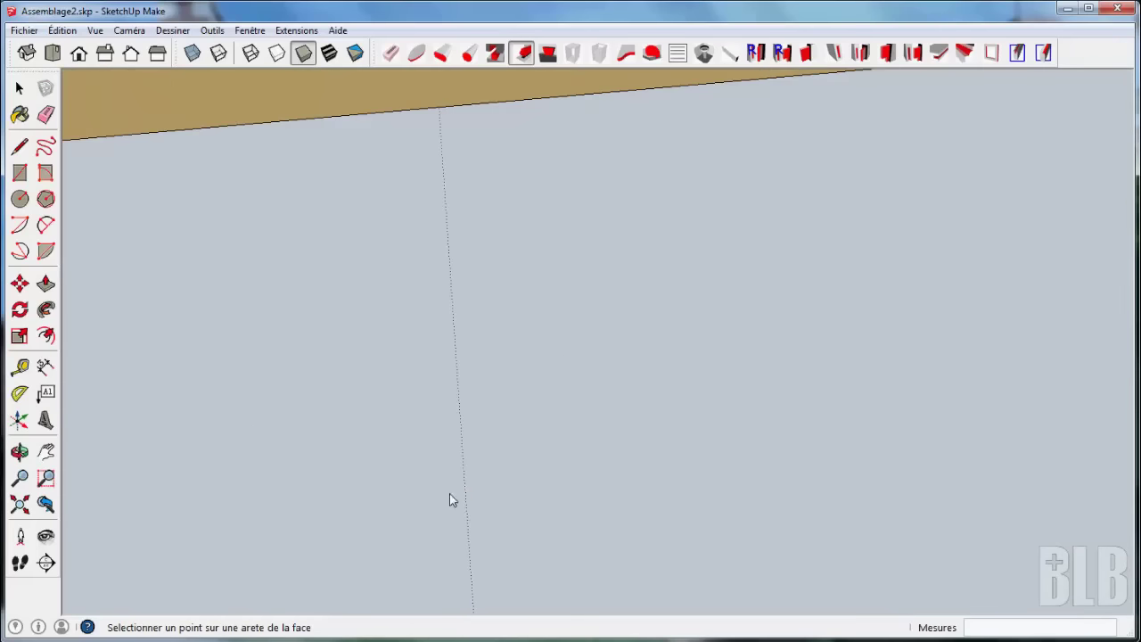
{"action": "scroll", "coordinate": [461, 489], "scroll_direction": "down", "scroll_amount": 2}
{"action": "scroll", "coordinate": [461, 489], "scroll_direction": "down", "scroll_amount": 3}
{"action": "left_click", "coordinate": [462, 488]}
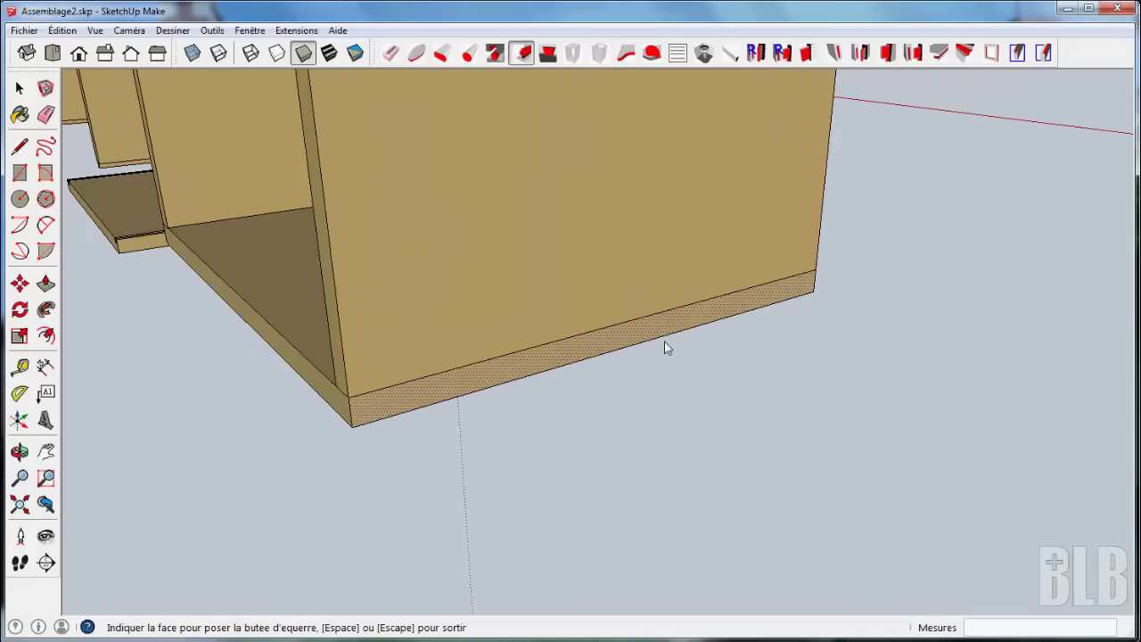
{"action": "left_click", "coordinate": [712, 317]}
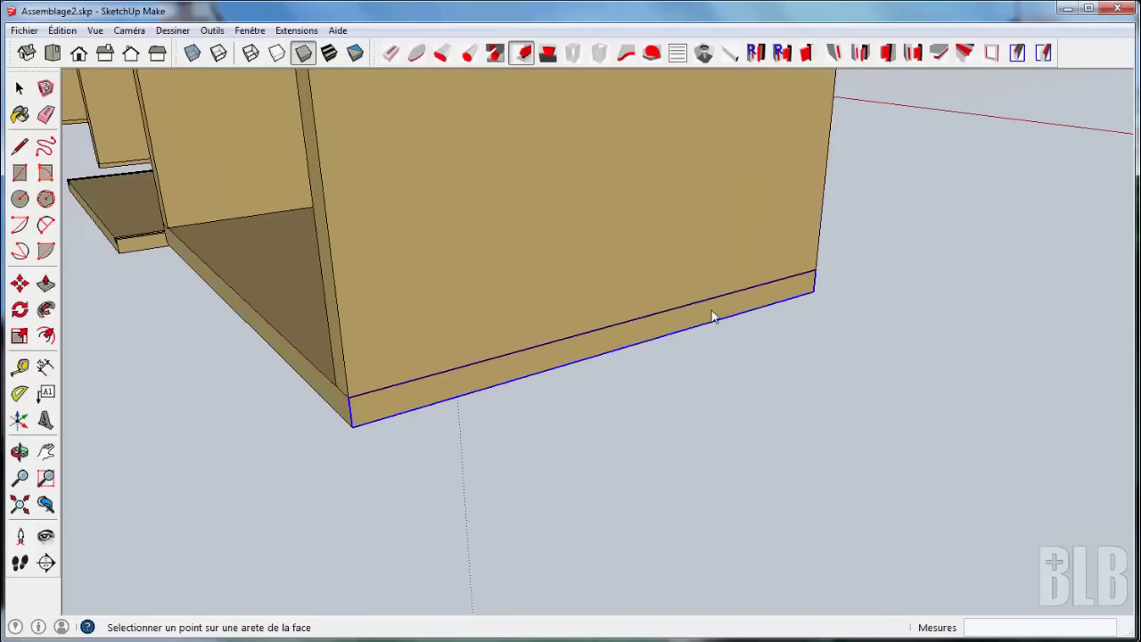
{"action": "left_click", "coordinate": [789, 277]}
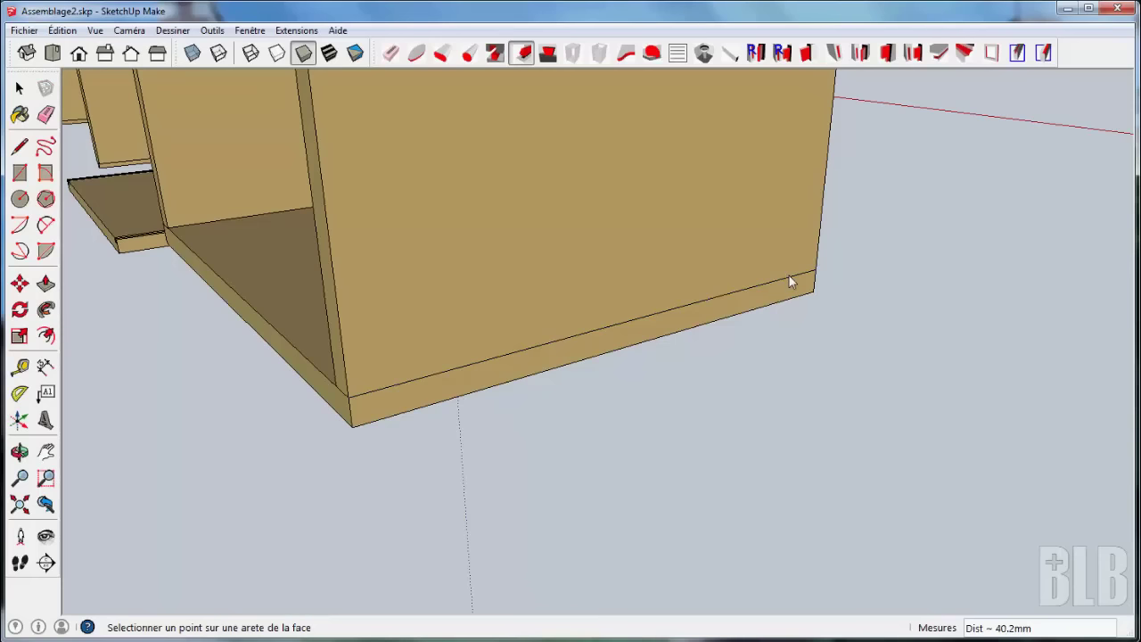
{"action": "key", "text": "space"}
{"action": "mouse_move", "coordinate": [759, 378]}
{"action": "middle_mouse_down"}
{"action": "mouse_move", "coordinate": [851, 413]}
{"action": "mouse_move", "coordinate": [902, 410]}
{"action": "middle_mouse_up"}
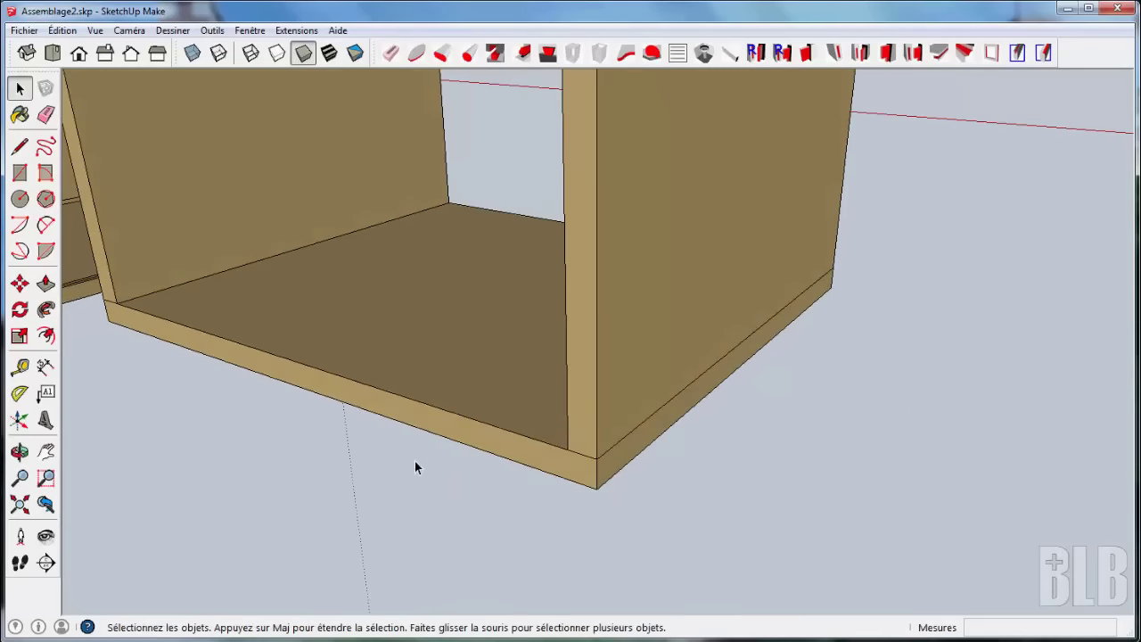
Move the second cabinet's bottom panel down, away from the side panels
{"action": "left_click", "coordinate": [456, 439]}
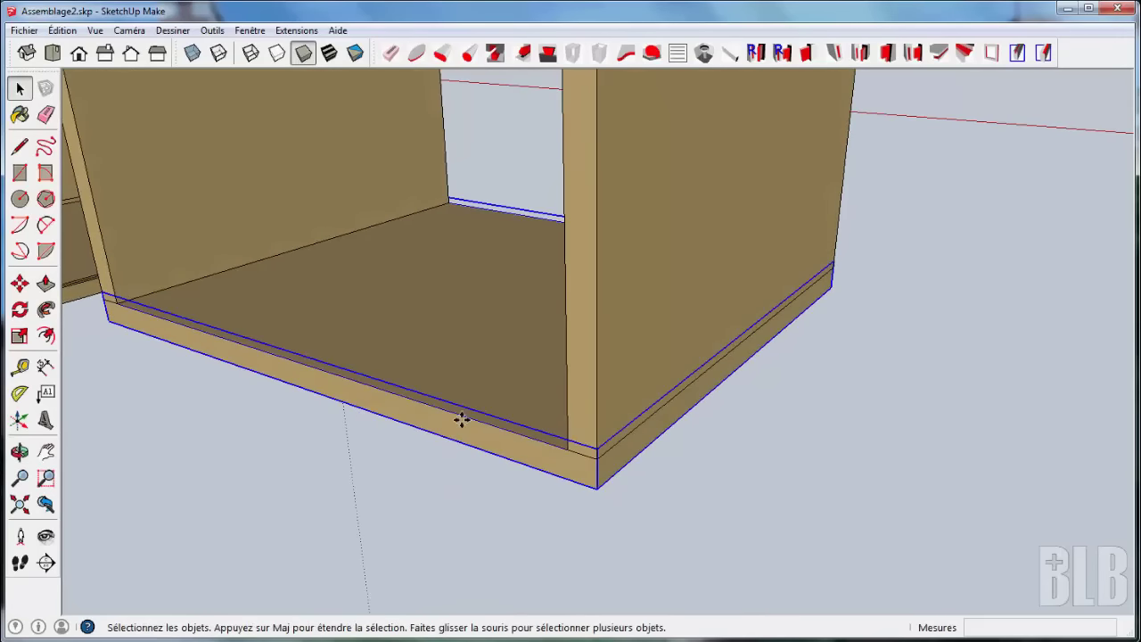
{"action": "key", "text": "m"}
{"action": "left_click", "coordinate": [466, 425]}
{"action": "left_click", "coordinate": [466, 522]}
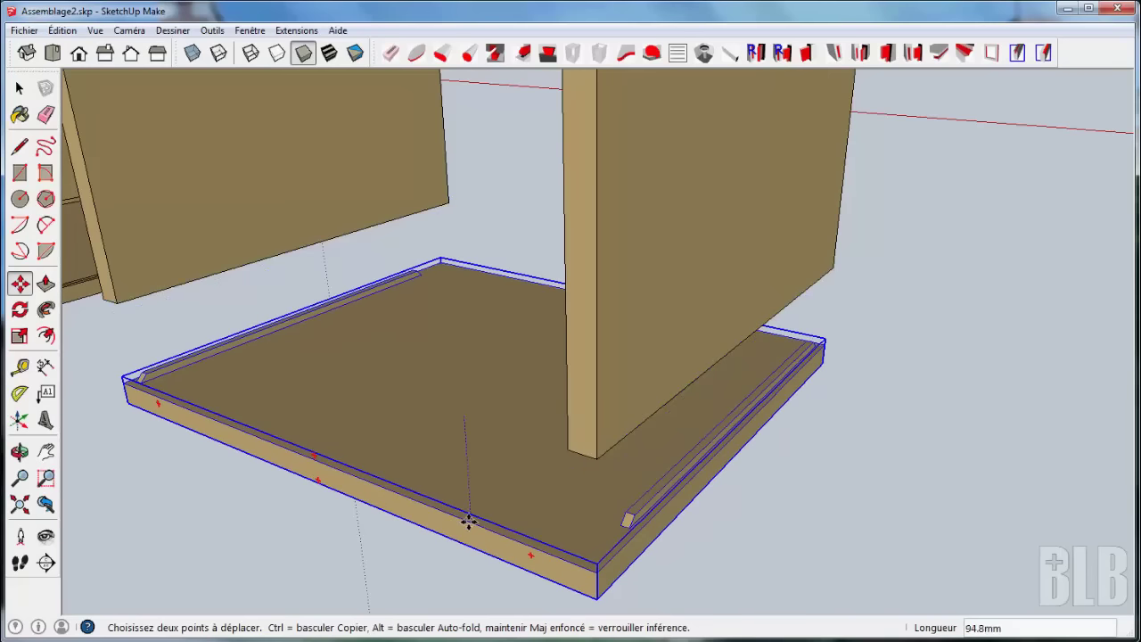
{"action": "mouse_move", "coordinate": [145, 428]}
{"action": "middle_mouse_down"}
{"action": "mouse_move", "coordinate": [260, 435]}
{"action": "mouse_move", "coordinate": [166, 453]}
{"action": "mouse_move", "coordinate": [81, 458]}
{"action": "mouse_move", "coordinate": [52, 448]}
{"action": "mouse_move", "coordinate": [71, 450]}
{"action": "middle_mouse_up"}
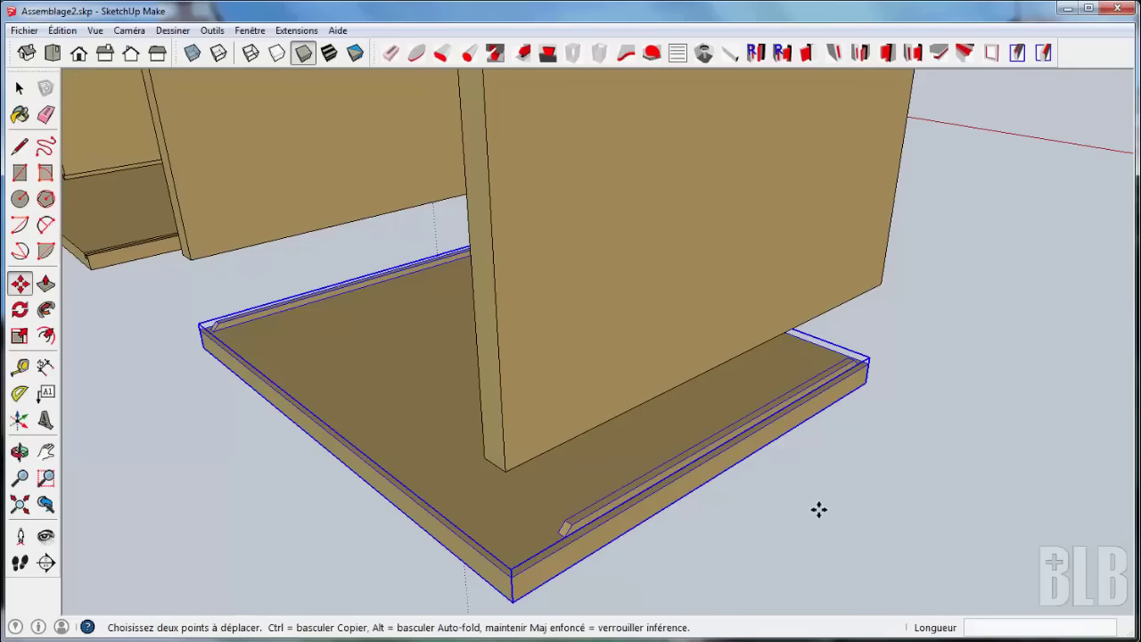
{"action": "key", "text": "space"}
{"action": "key", "text": "o"}
{"action": "left_click_drag", "start_coordinate": [829, 467], "coordinate": [811, 479]}
{"action": "key", "text": "space"}
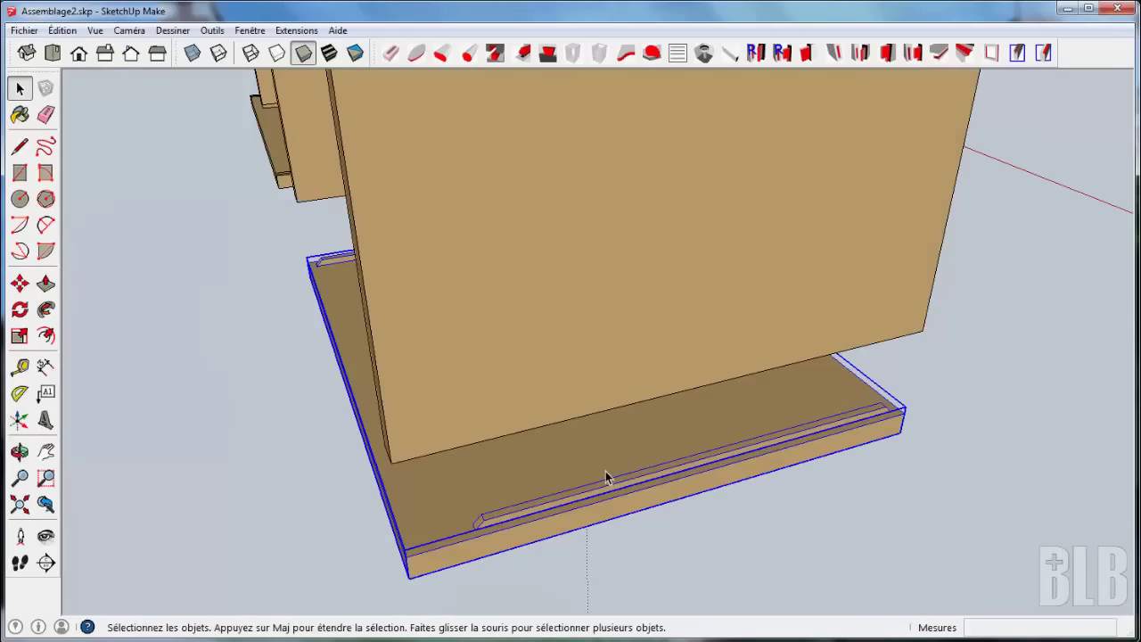
Inside the bottom panel, lift its loose tongue about 44 mm out of the groove
{"action": "double_click", "coordinate": [606, 487]}
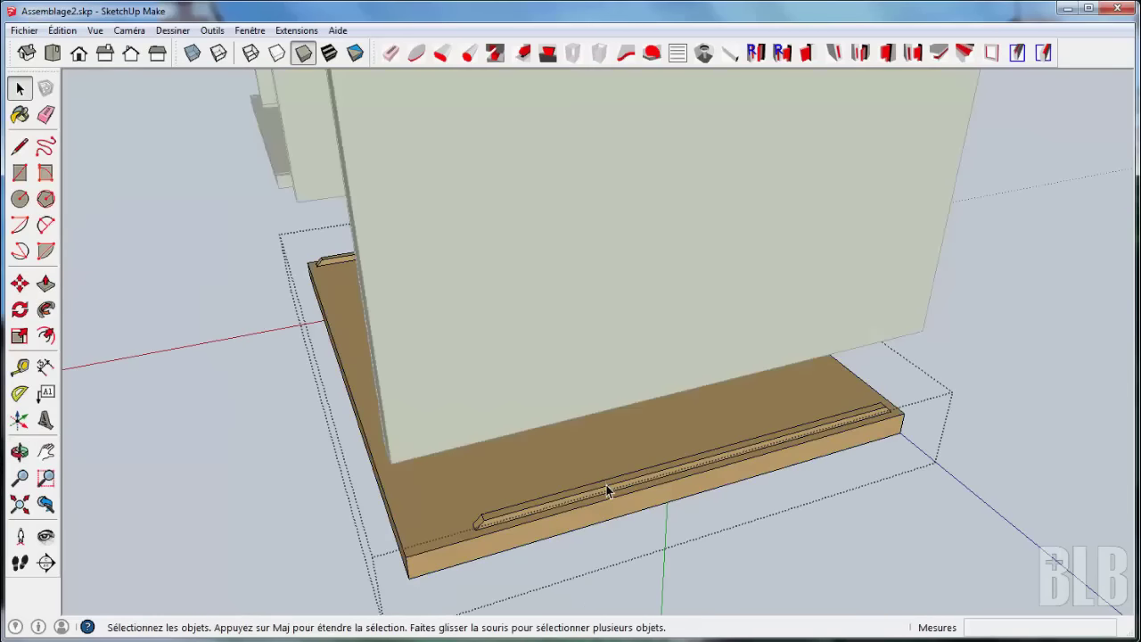
{"action": "left_click", "coordinate": [606, 487]}
{"action": "key", "text": "m"}
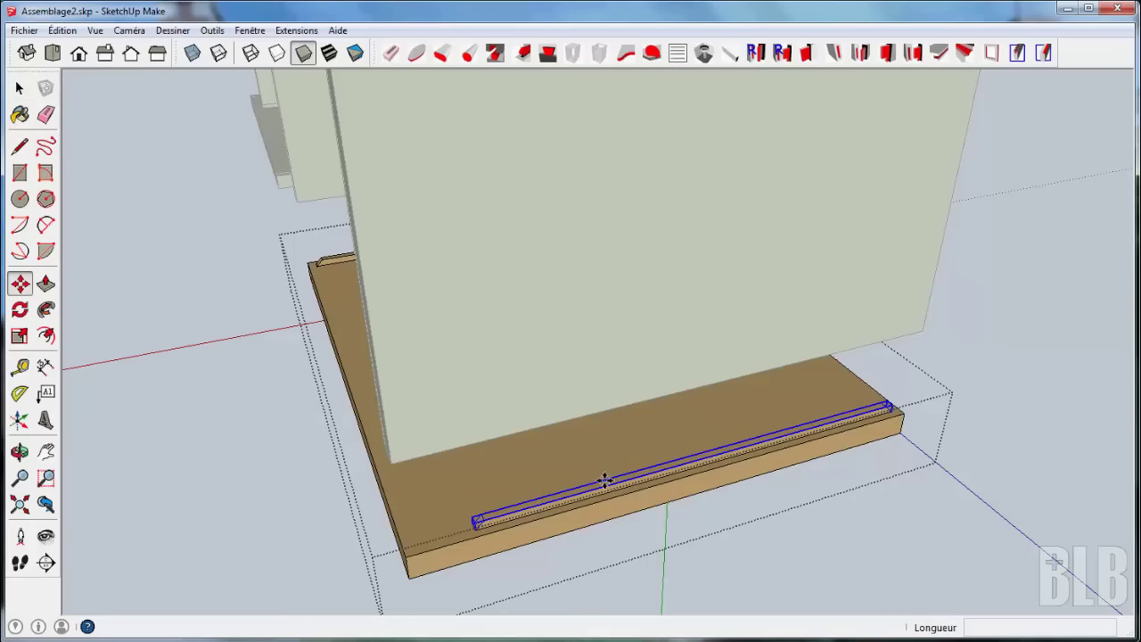
{"action": "left_click_drag", "start_coordinate": [606, 487], "coordinate": [601, 450]}
{"action": "mouse_move", "coordinate": [955, 494]}
{"action": "middle_mouse_down"}
{"action": "mouse_move", "coordinate": [902, 517]}
{"action": "mouse_move", "coordinate": [877, 467]}
{"action": "middle_mouse_up"}
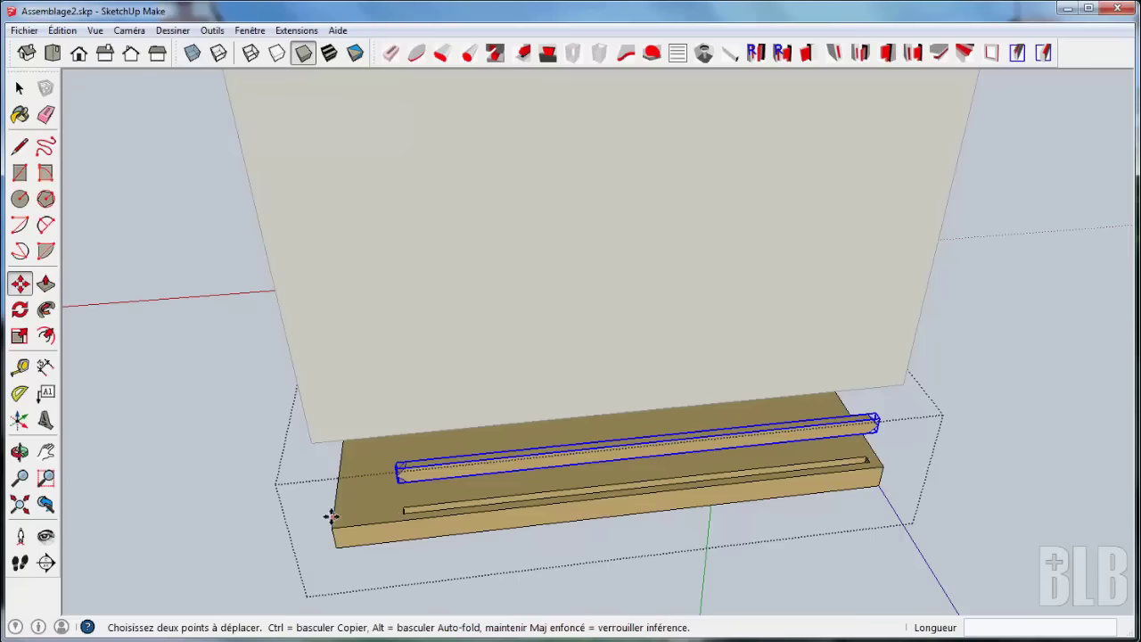
Orbit around the lowered base, then exit the bottom panel's edit with the tongue left raised
{"action": "mouse_move", "coordinate": [114, 324]}
{"action": "middle_mouse_down"}
{"action": "mouse_move", "coordinate": [416, 331]}
{"action": "mouse_move", "coordinate": [515, 356]}
{"action": "mouse_move", "coordinate": [545, 383]}
{"action": "mouse_move", "coordinate": [530, 401]}
{"action": "middle_mouse_up"}
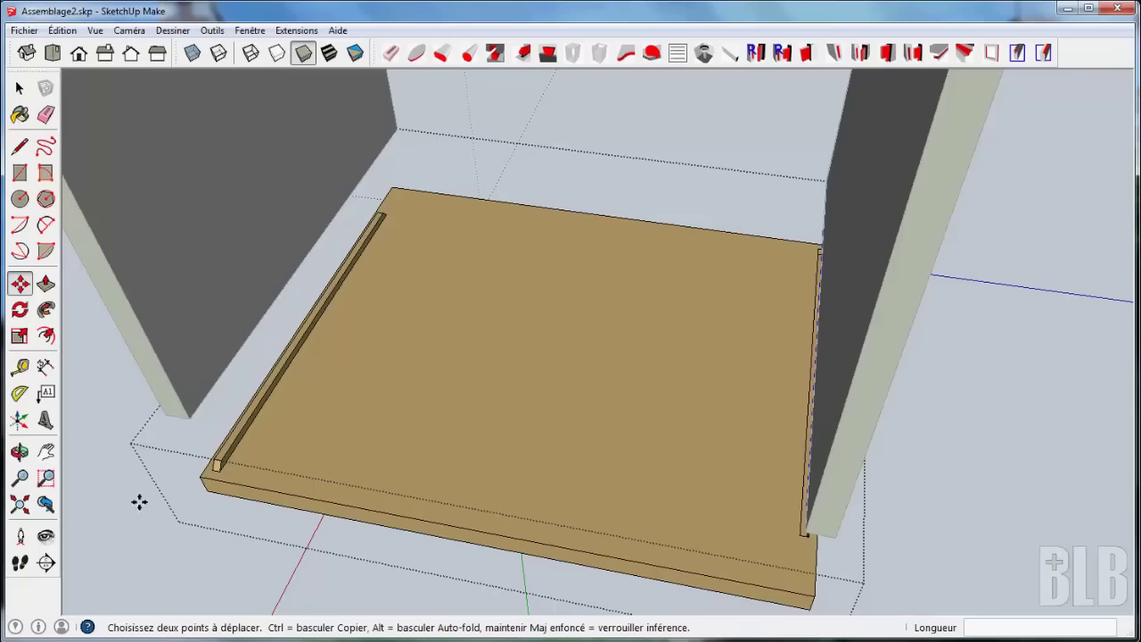
{"action": "mouse_move", "coordinate": [99, 532]}
{"action": "middle_mouse_down"}
{"action": "mouse_move", "coordinate": [352, 495]}
{"action": "mouse_move", "coordinate": [438, 356]}
{"action": "mouse_move", "coordinate": [486, 350]}
{"action": "middle_mouse_up"}
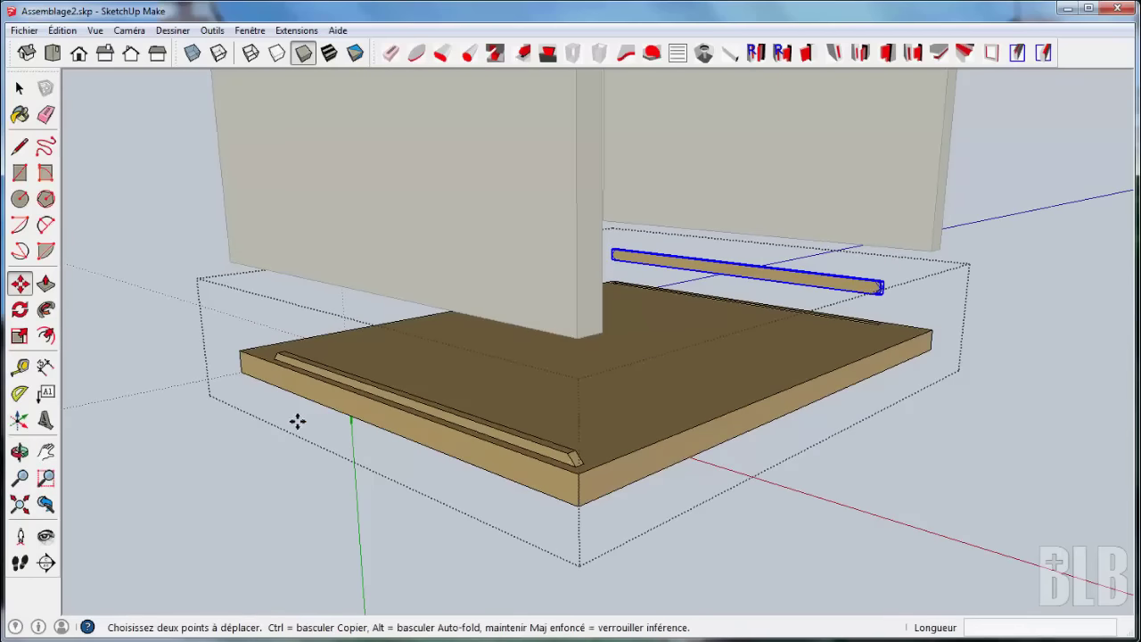
{"action": "mouse_move", "coordinate": [1013, 418]}
{"action": "middle_mouse_down"}
{"action": "mouse_move", "coordinate": [1032, 426]}
{"action": "mouse_move", "coordinate": [1001, 438]}
{"action": "mouse_move", "coordinate": [1019, 453]}
{"action": "mouse_move", "coordinate": [1007, 471]}
{"action": "mouse_move", "coordinate": [1047, 444]}
{"action": "middle_mouse_up"}
{"action": "key", "text": "space"}
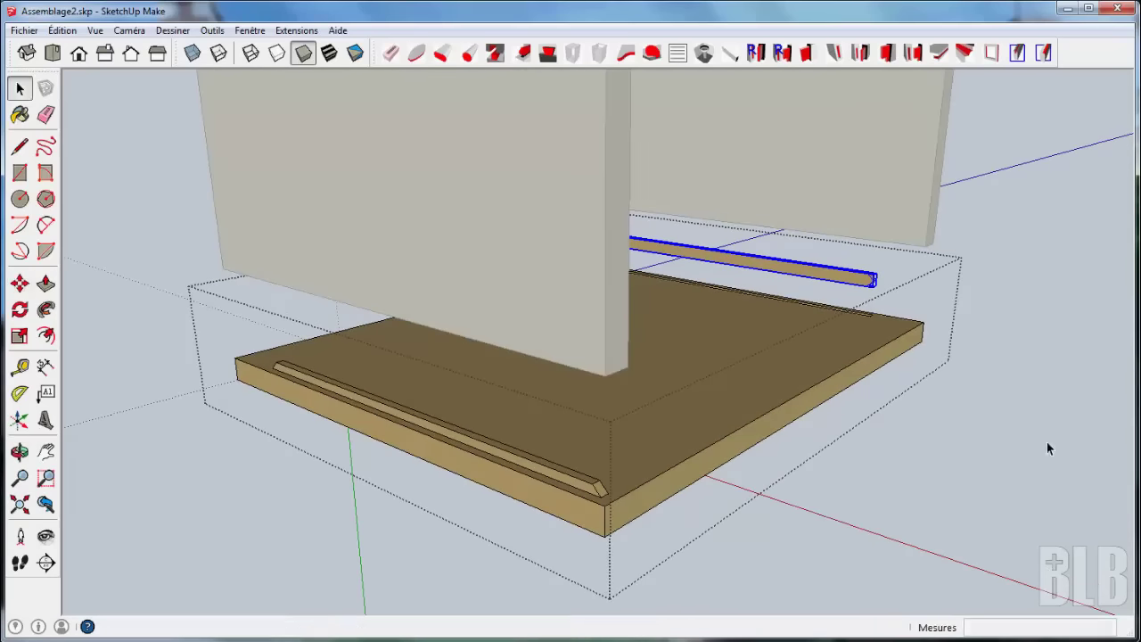
{"action": "left_click", "coordinate": [1047, 442]}
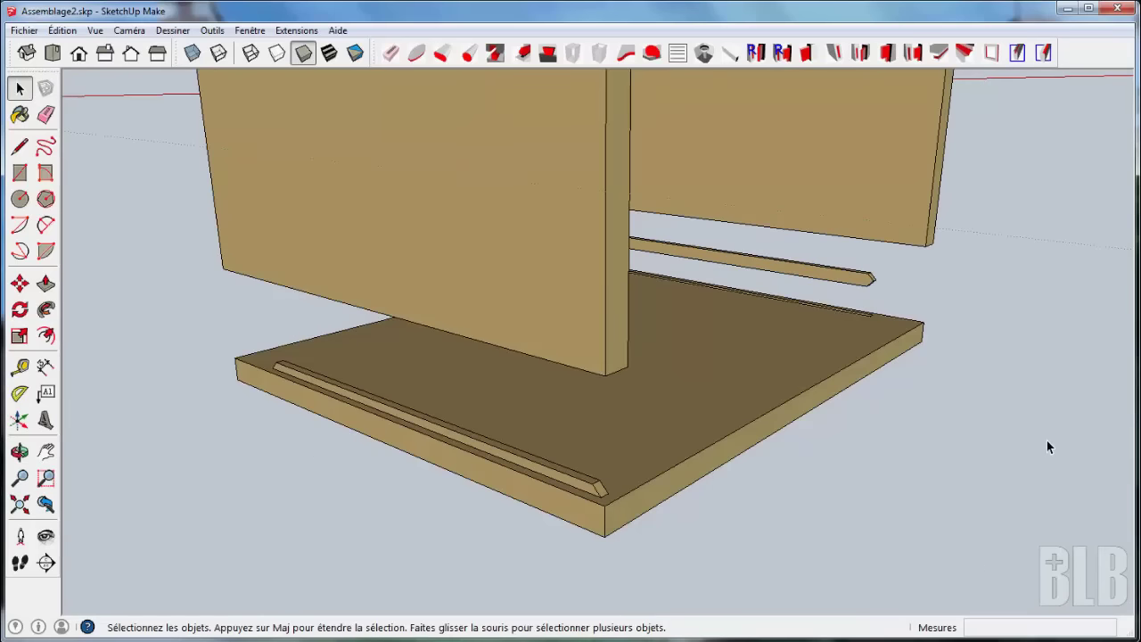
{"action": "mouse_move", "coordinate": [1065, 365]}
{"action": "middle_mouse_down"}
{"action": "mouse_move", "coordinate": [1032, 402]}
{"action": "mouse_move", "coordinate": [1059, 387]}
{"action": "mouse_move", "coordinate": [1019, 390]}
{"action": "mouse_move", "coordinate": [1047, 393]}
{"action": "middle_mouse_up"}
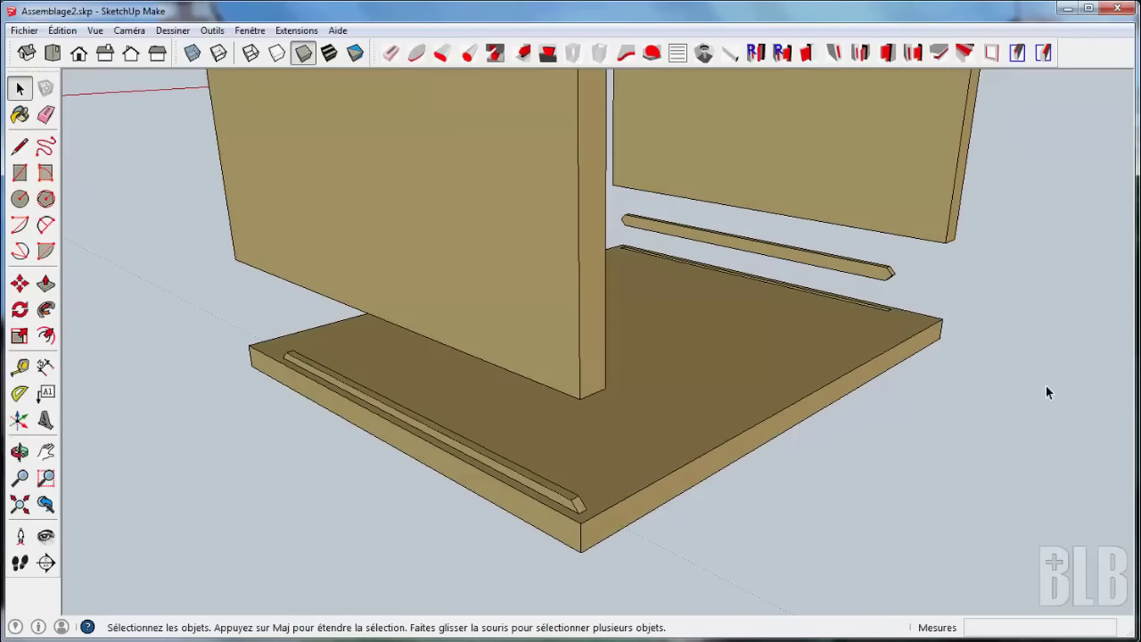